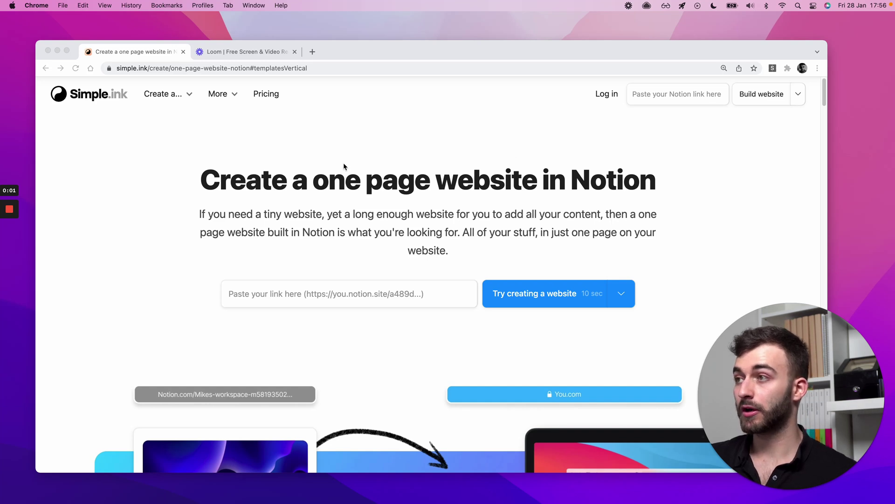
Step: Browse the Simple.ink page and jump to its templates section
click(281, 180)
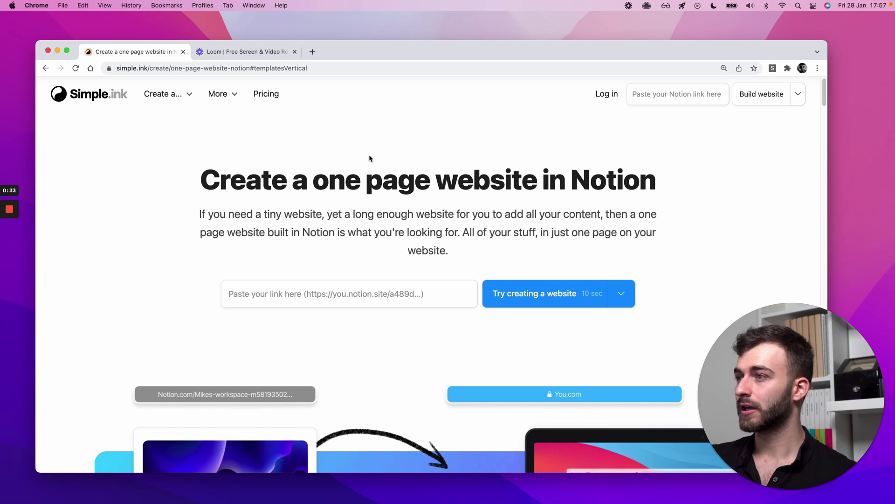
scroll(370, 180, down, 1)
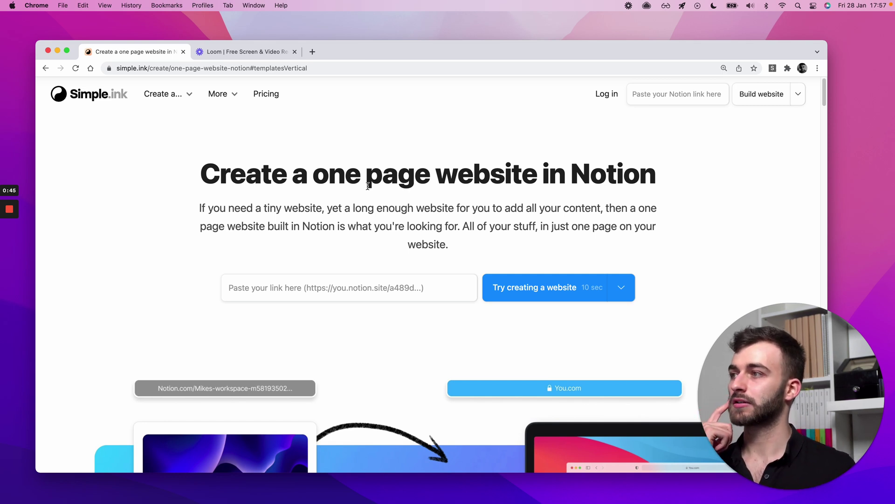
scroll(372, 176, up, 1)
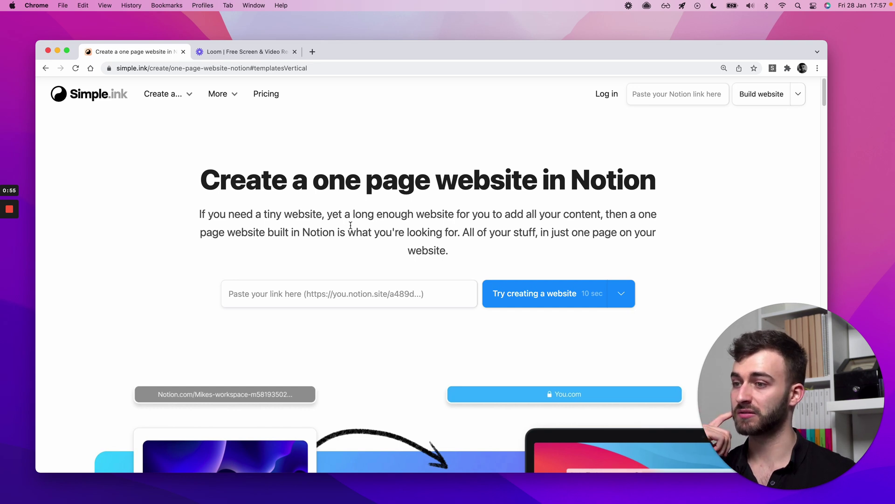
scroll(351, 227, down, 5)
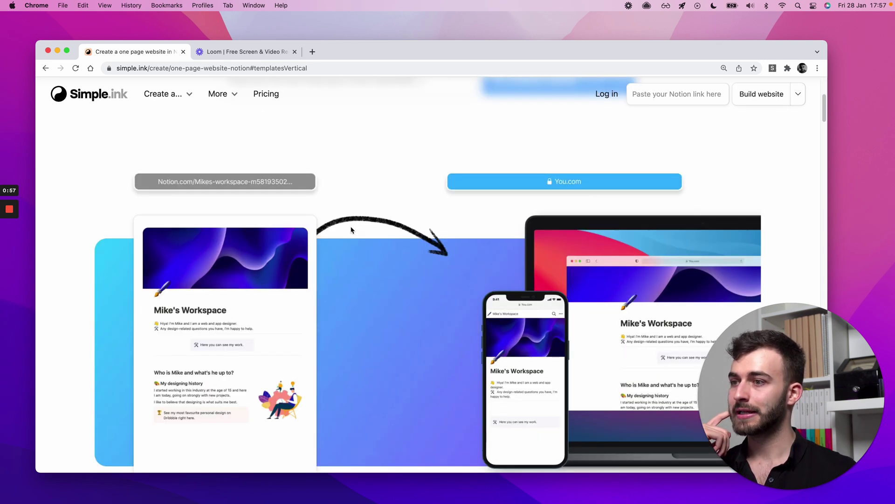
scroll(352, 229, up, 5)
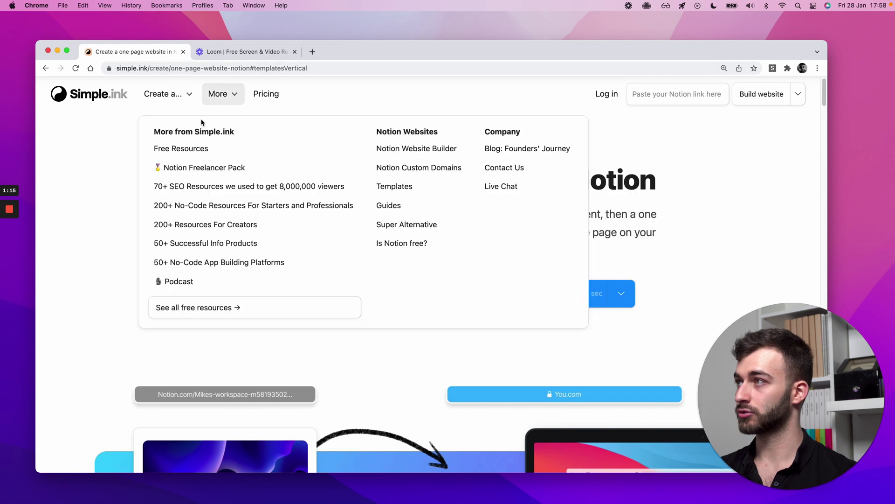
scroll(278, 221, down, 10)
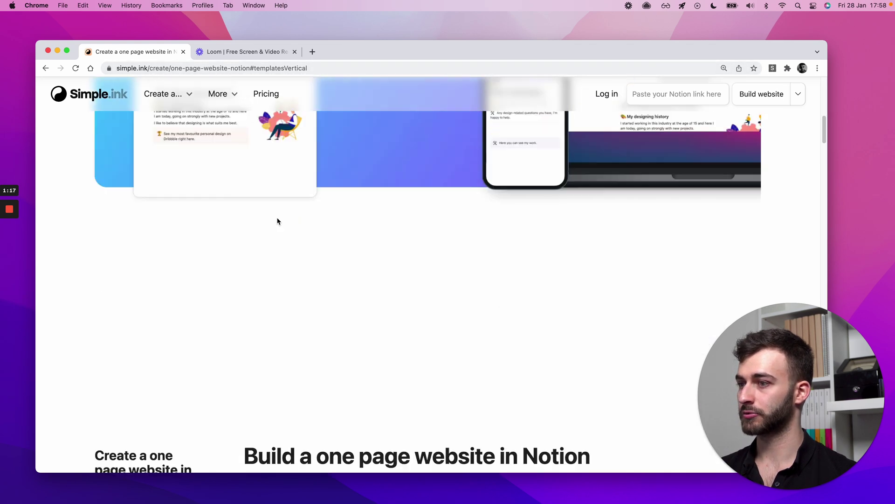
scroll(278, 221, down, 10)
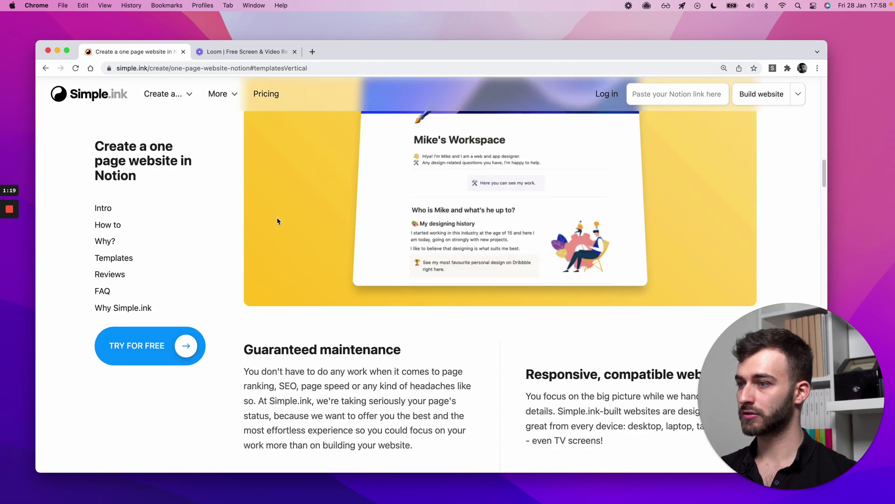
click(100, 259)
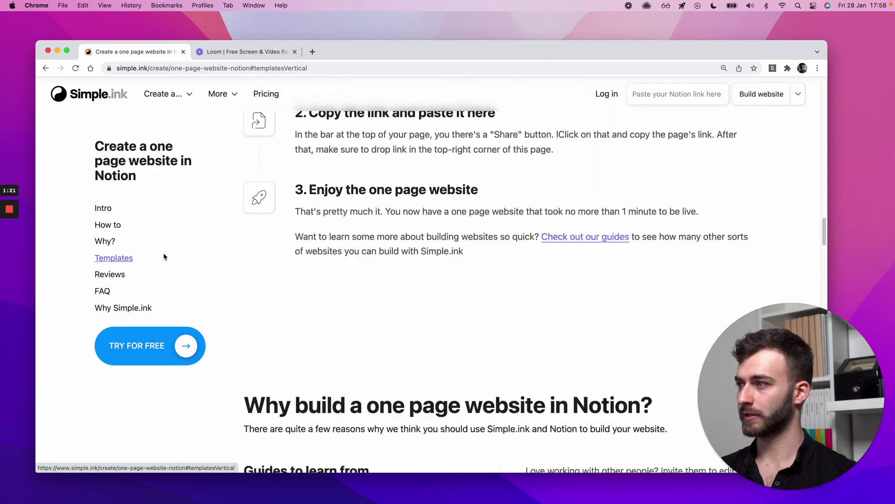
scroll(440, 246, down, 2)
scroll(387, 162, up, 3)
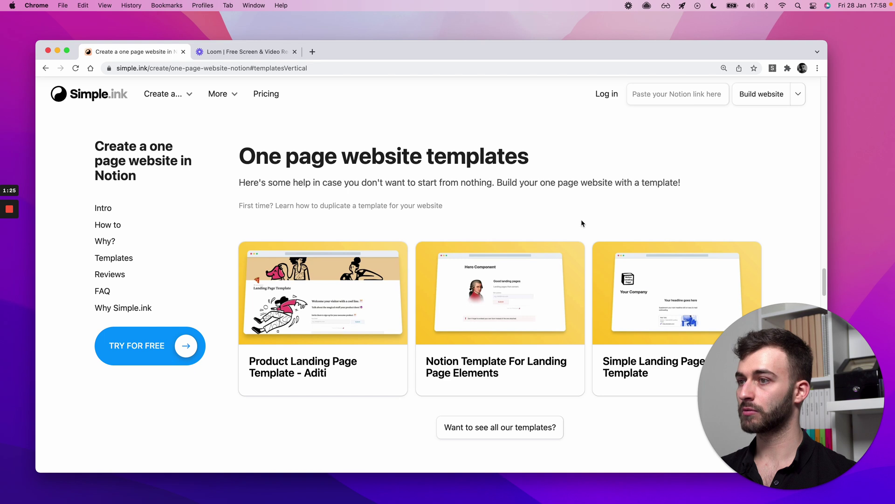
scroll(582, 224, down, 2)
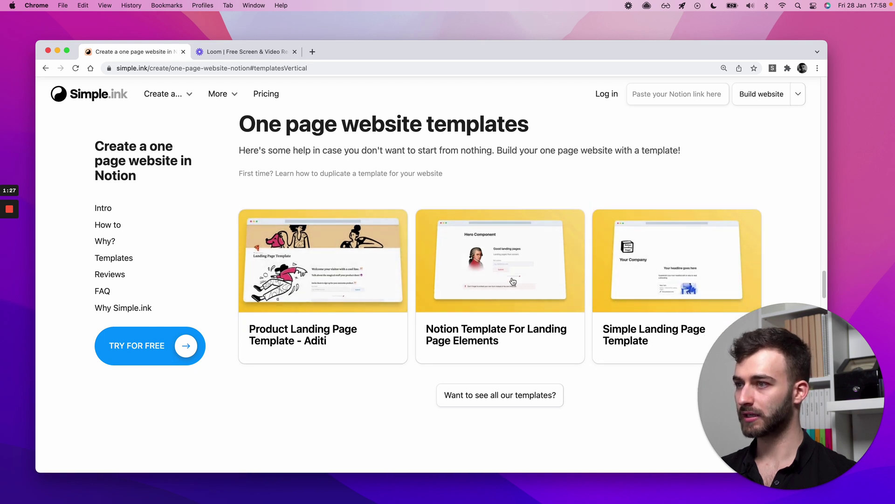
scroll(499, 261, up, 1)
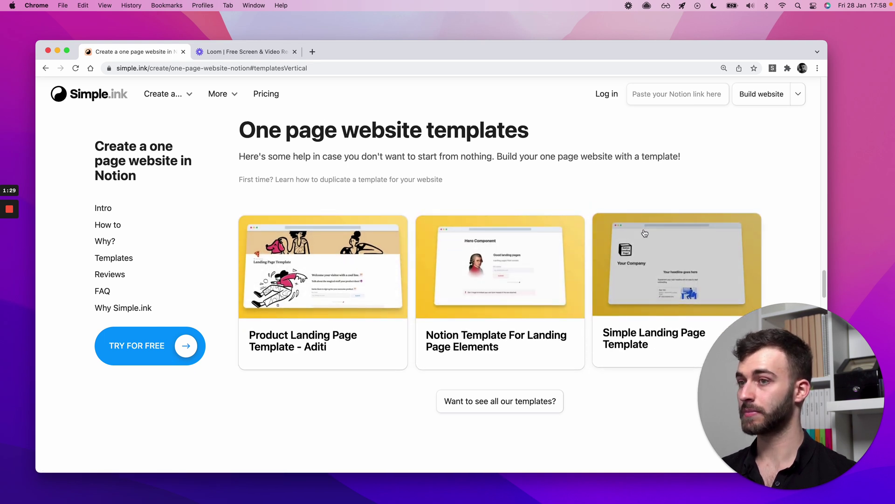
scroll(583, 257, up, 1)
scroll(641, 197, up, 1)
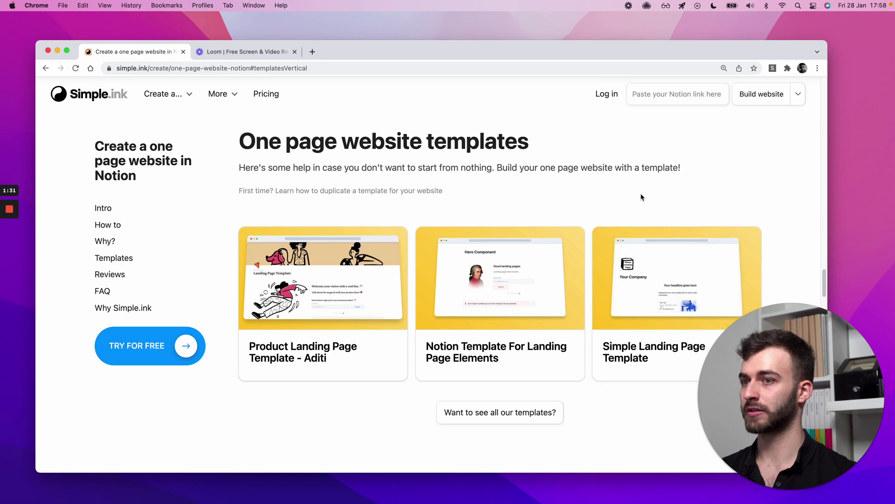
Step: Preview the full templates list in a new tab, then close that tab
right_click(510, 412)
click(540, 310)
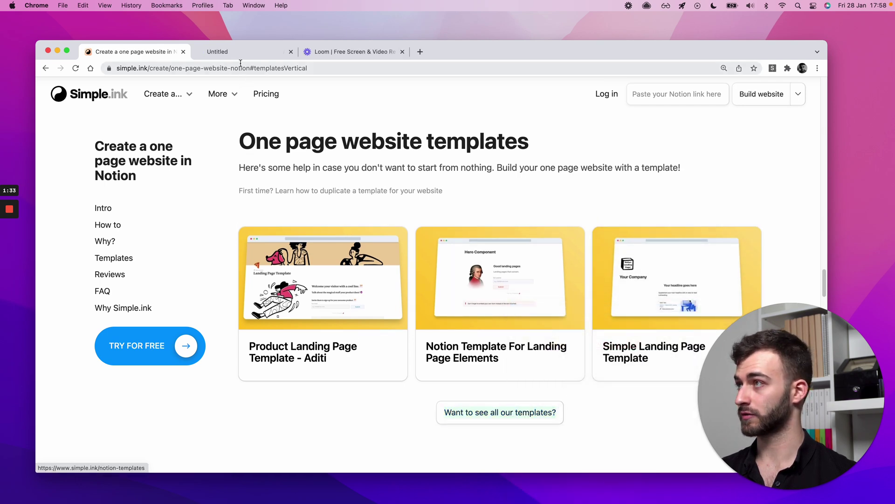
click(241, 54)
scroll(261, 225, down, 5)
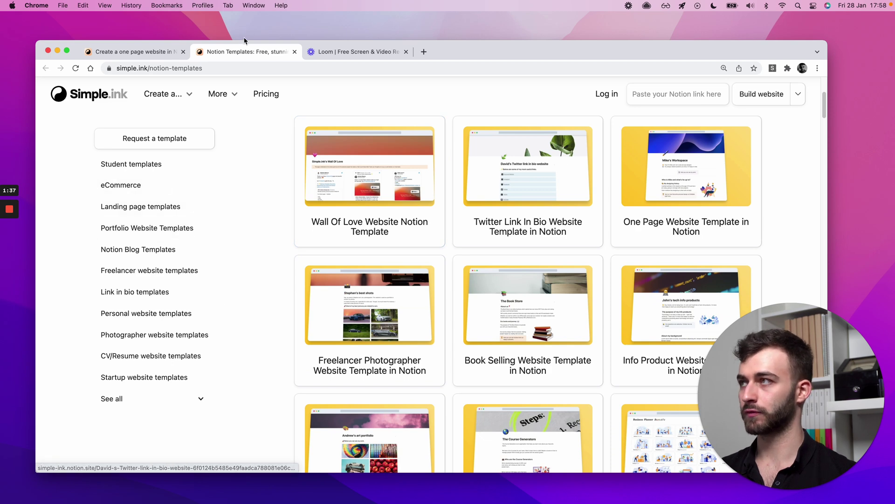
key(super+w)
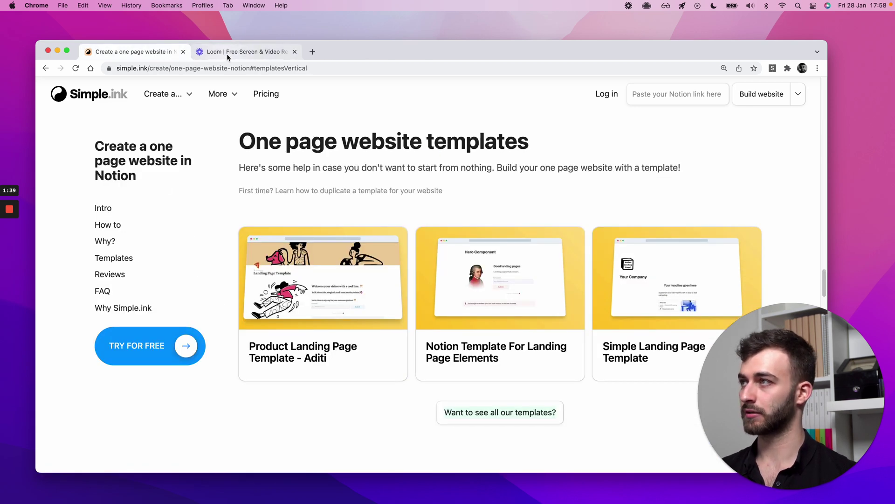
Step: Close the Loom tab and open the Simple Landing Page Template's Notion page in a new tab
middle_click(227, 55)
scroll(590, 187, down, 1)
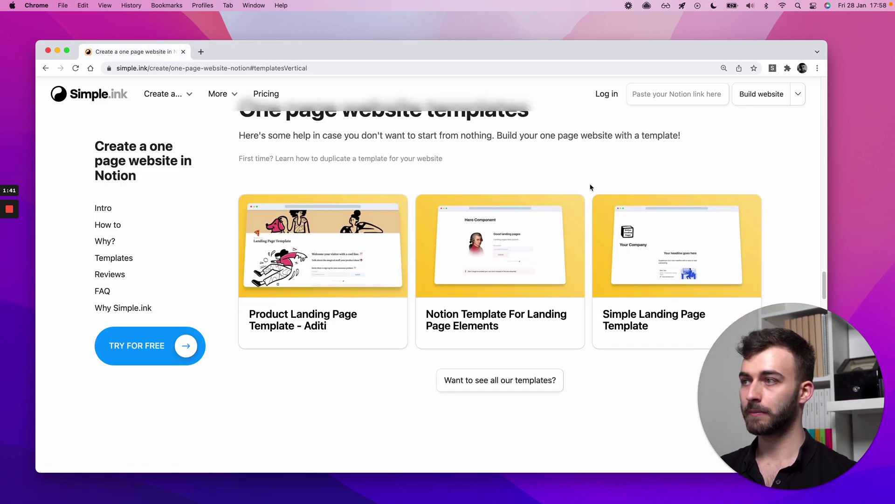
scroll(404, 146, up, 1)
right_click(704, 258)
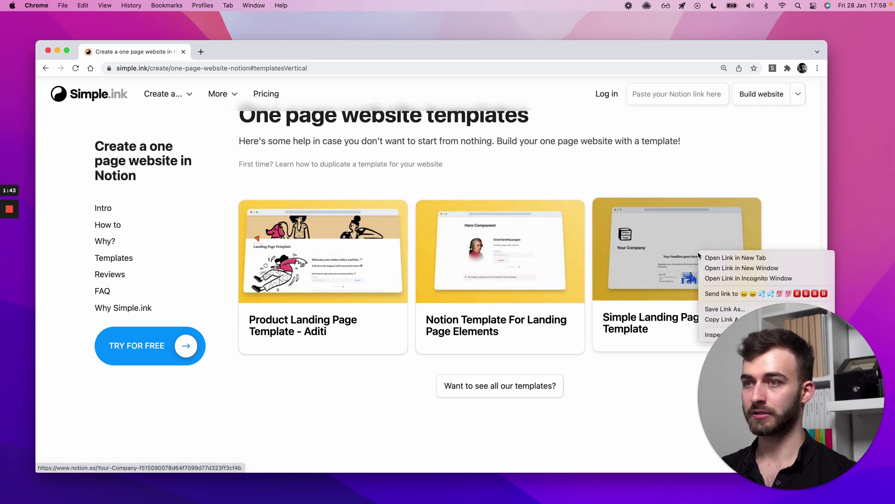
click(728, 258)
click(236, 55)
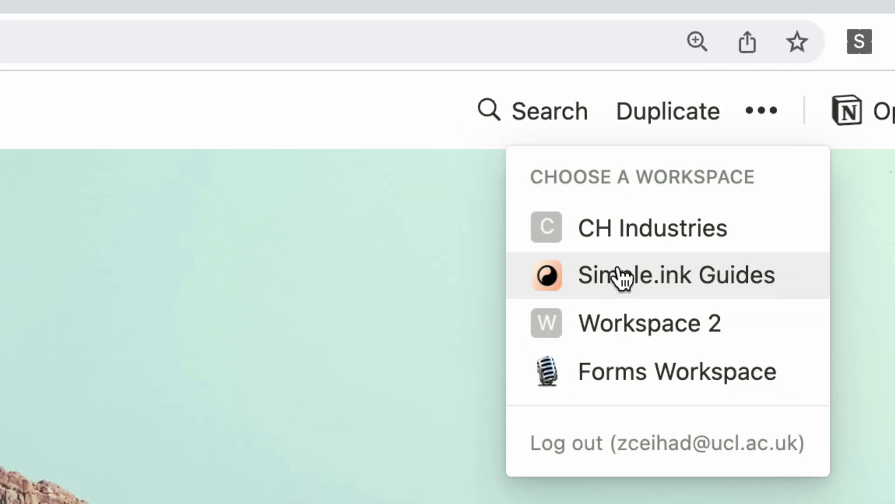
Step: Duplicate the template into the Simple.ink Guides workspace and look through the copied Your Company page
click(625, 280)
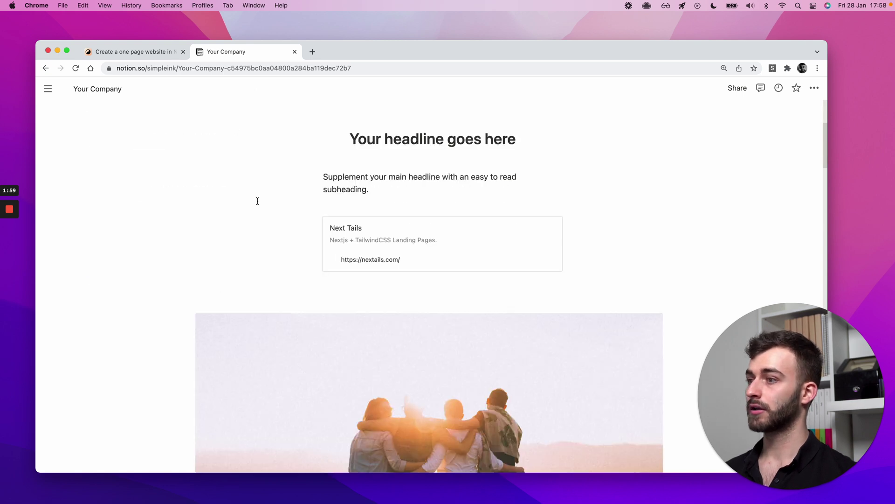
scroll(462, 328, down, 10)
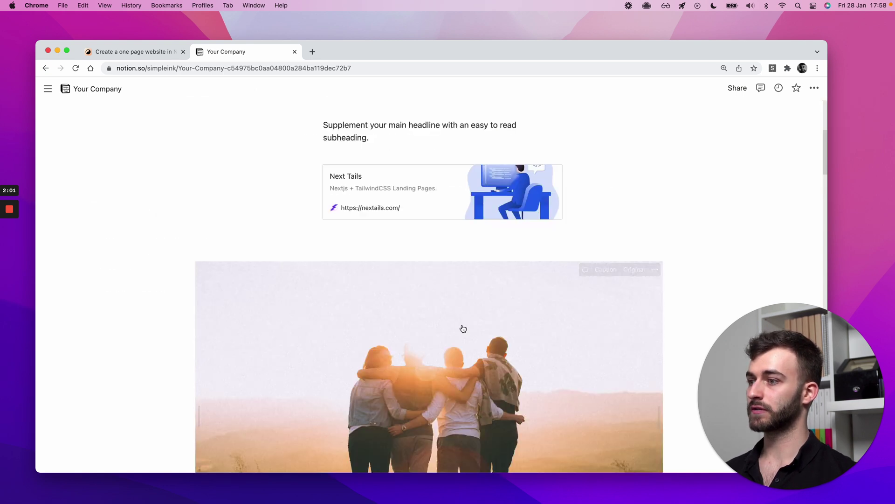
scroll(303, 306, down, 5)
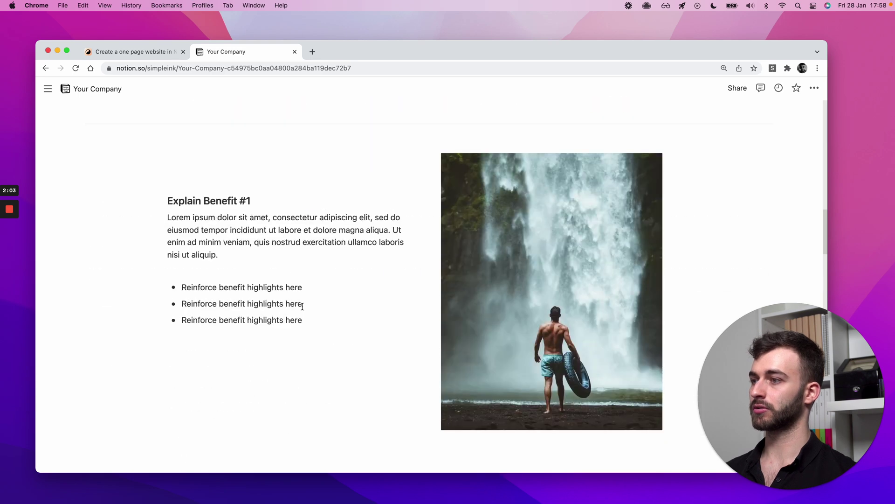
scroll(301, 303, up, 15)
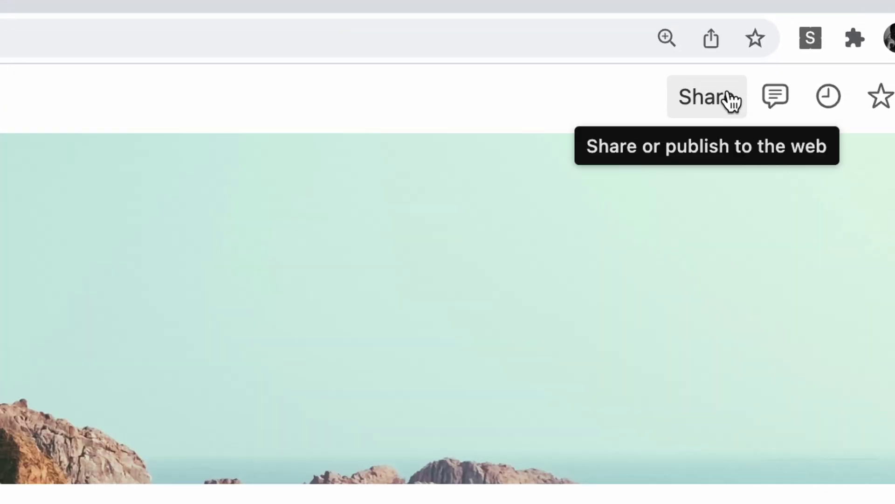
Step: Enable Share to web for Your Company, copy its notion.site link, and return to Simple.ink
click(709, 98)
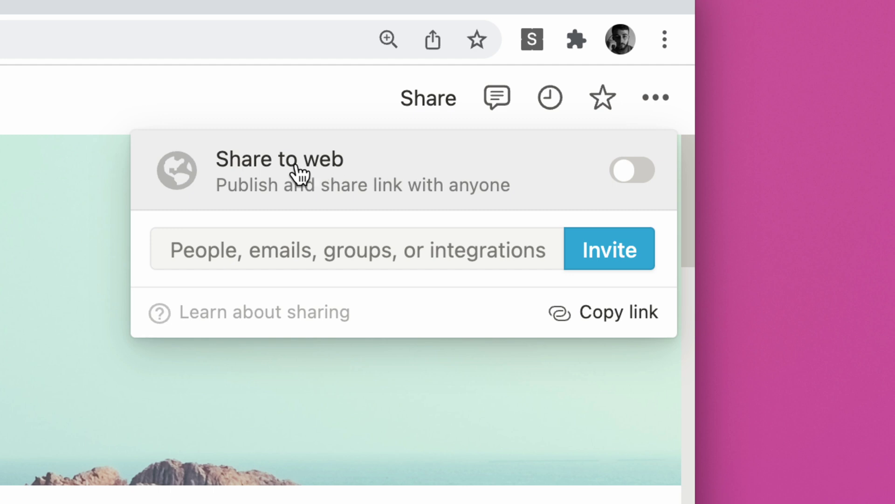
click(641, 173)
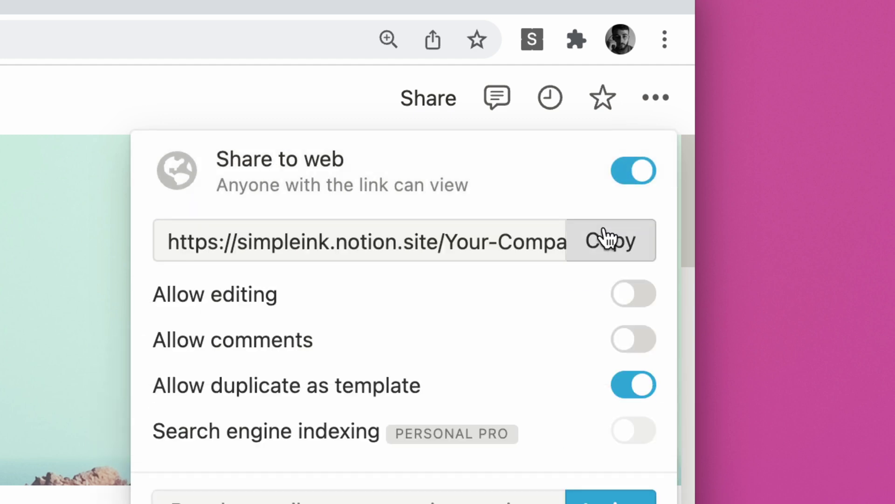
click(607, 239)
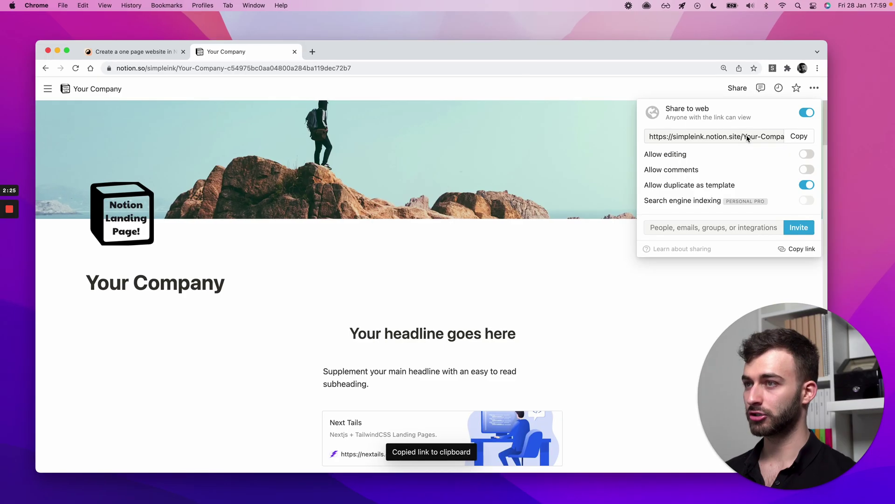
click(739, 139)
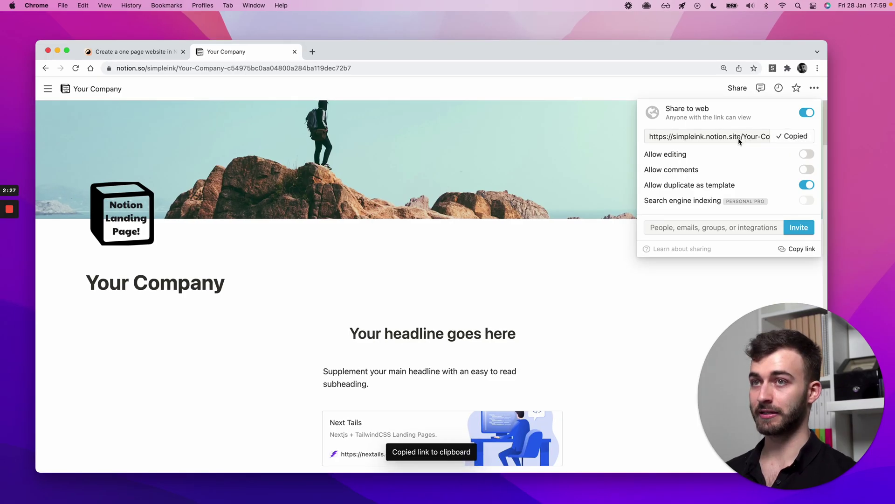
key(ctrl+shift+Tab)
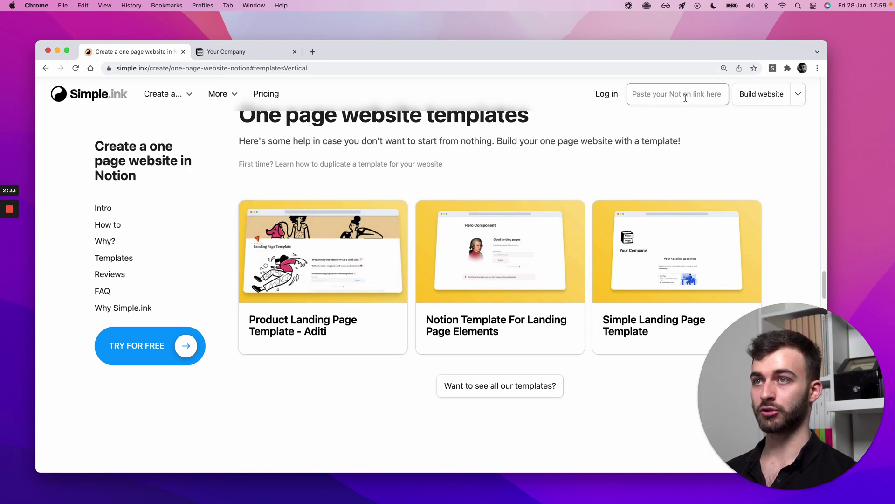
Step: Paste the Notion page link into Simple.ink's link field and try creating a website from it
click(639, 92)
click(140, 346)
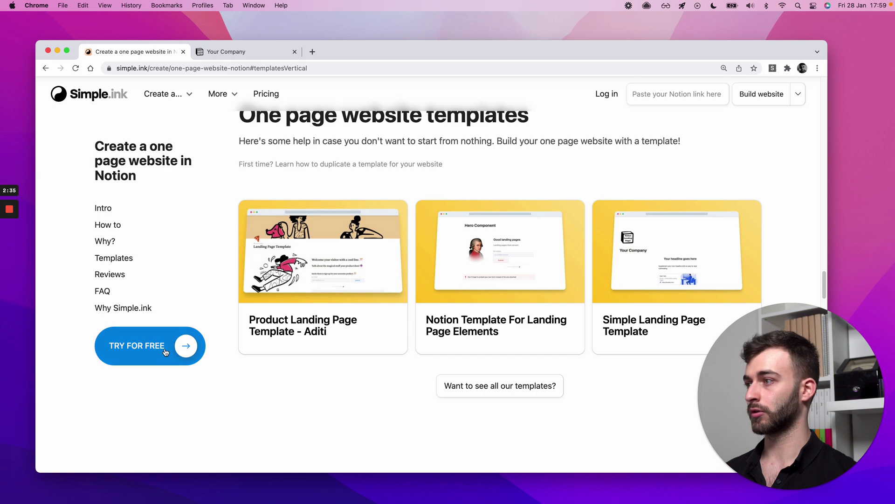
click(142, 329)
click(456, 294)
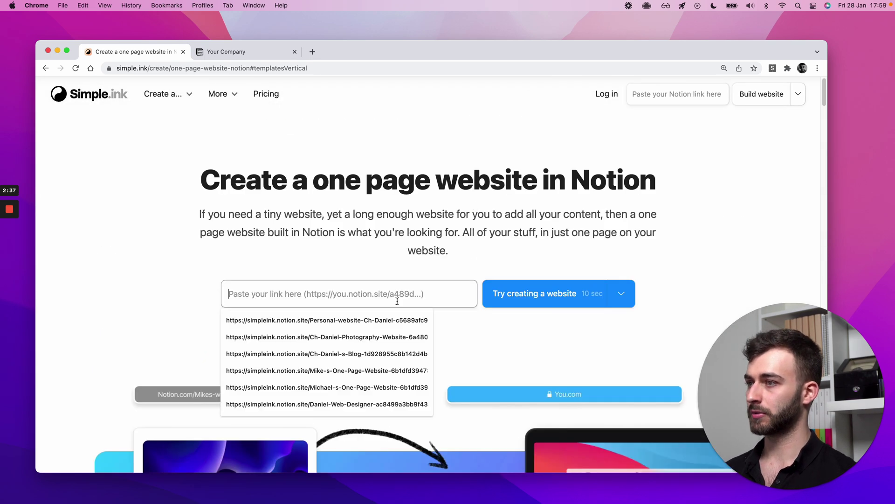
right_click(397, 295)
click(409, 363)
click(535, 294)
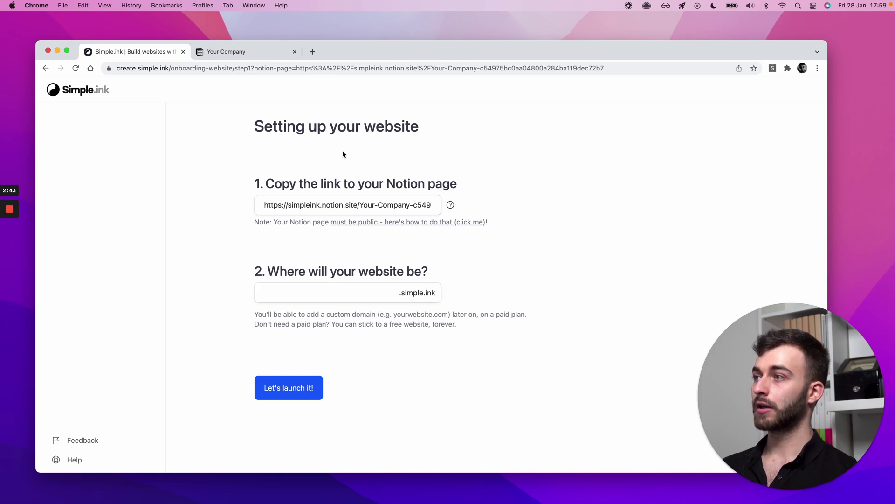
click(226, 51)
Step: Use the Simple.ink browser extension to turn the Your Company Notion page into a website
click(728, 91)
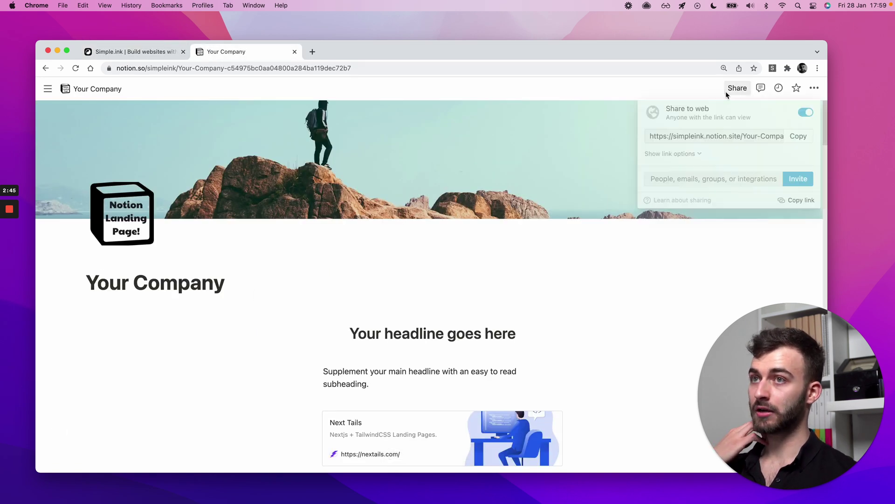
click(663, 87)
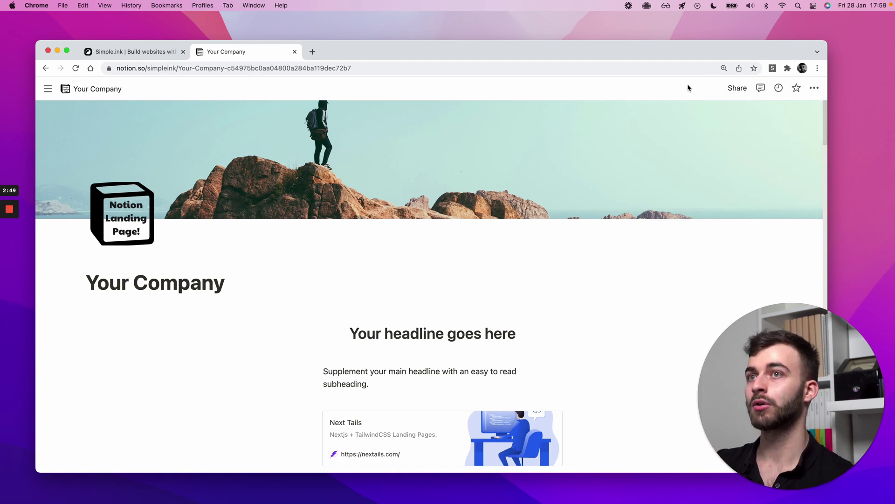
click(772, 69)
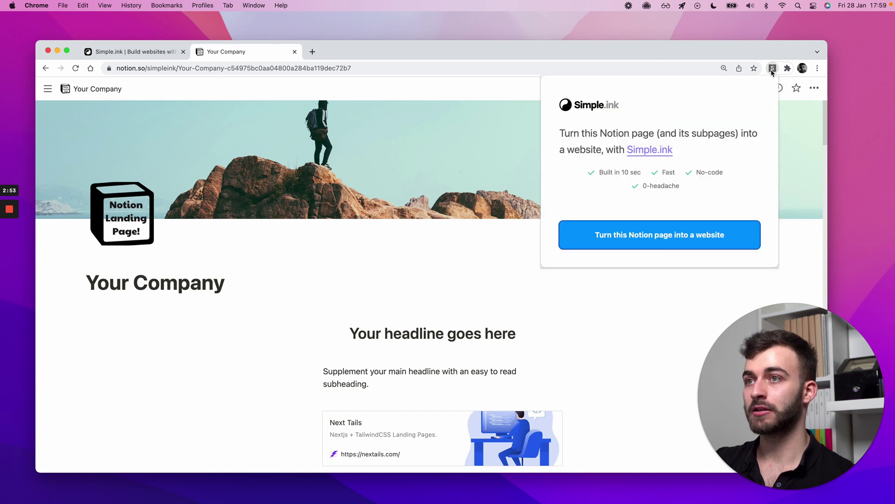
click(688, 239)
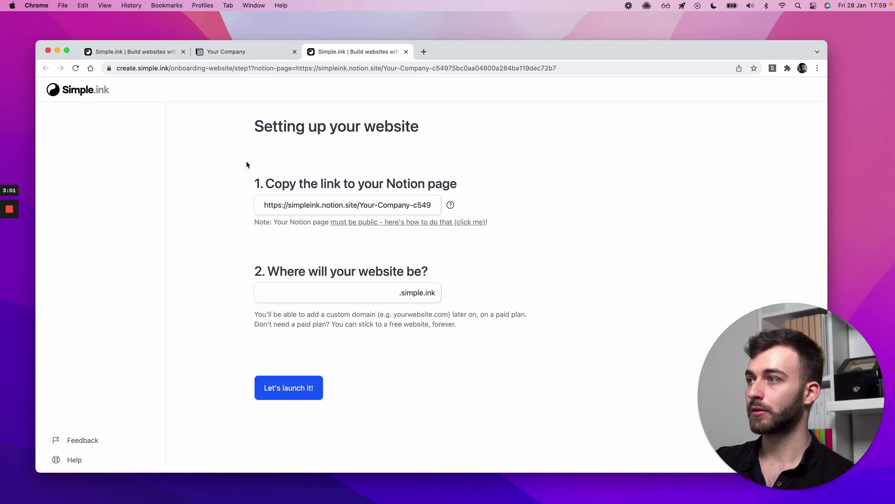
Step: Close the duplicate setup tab and enter a subdomain beginning with 'onepager--for-'
click(126, 53)
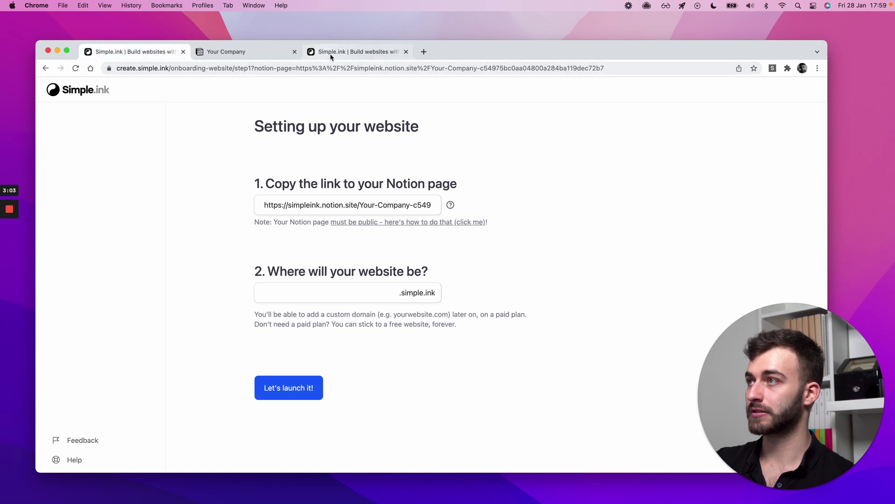
click(406, 52)
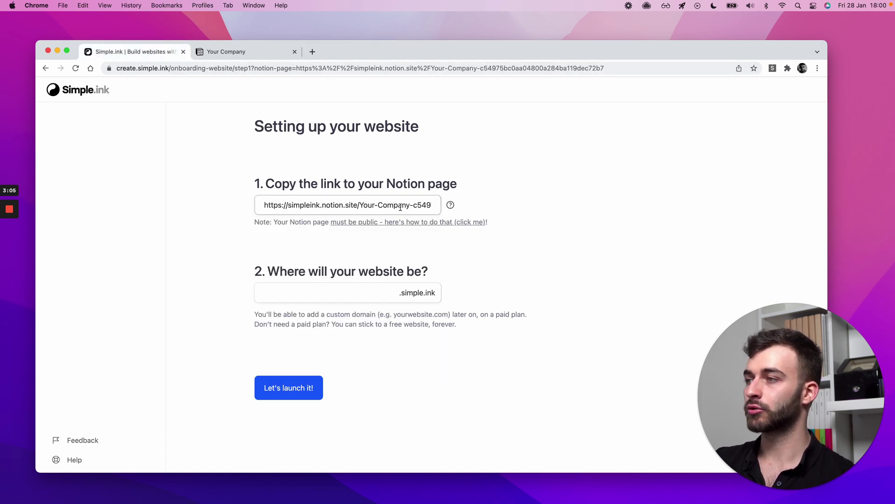
click(358, 291)
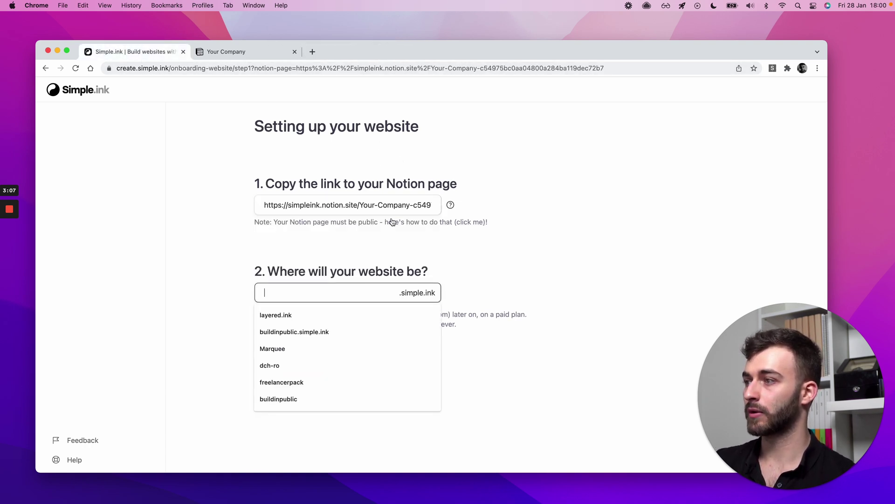
text(onepager-)
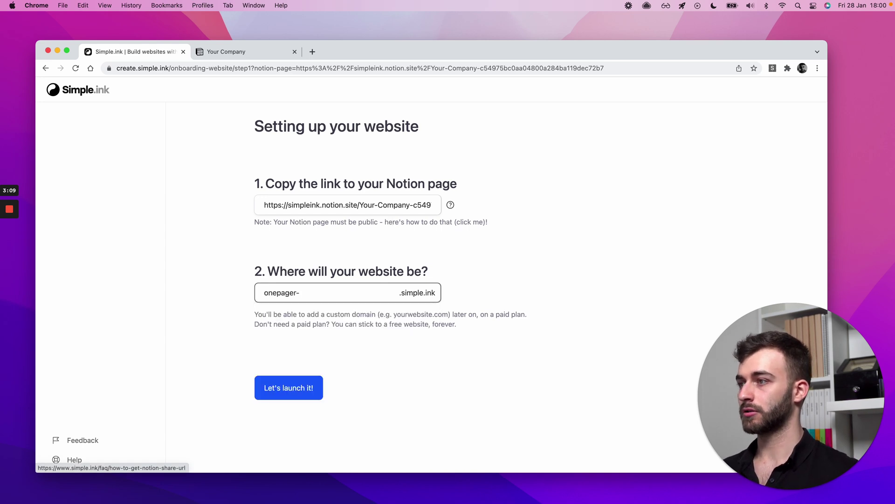
text(-for-chdanie)
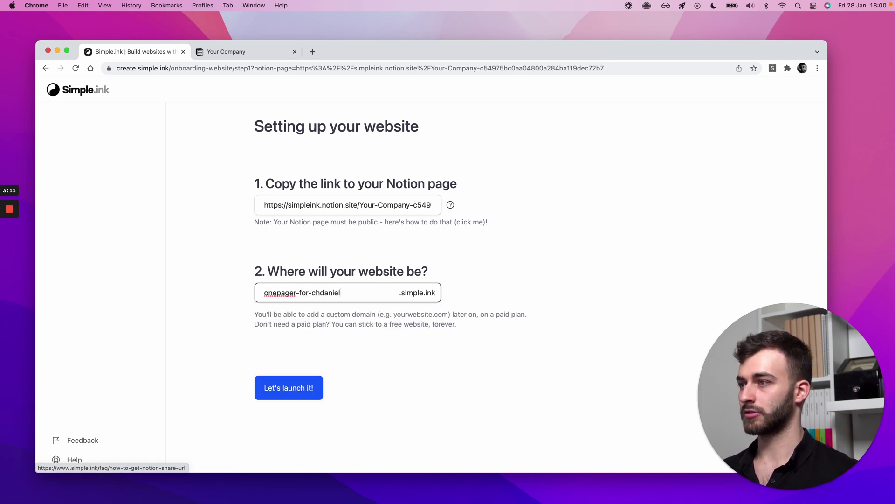
text(l123)
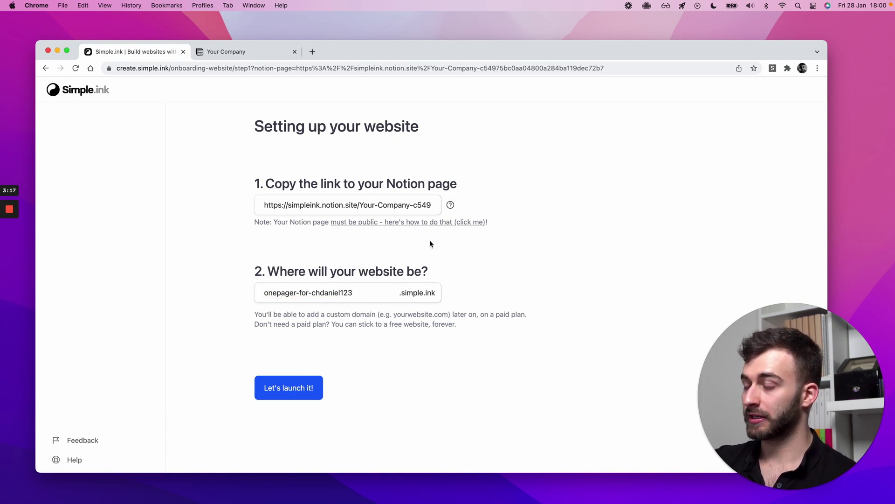
Step: Cut the end of the subdomain, then undo to restore the full name
click(324, 295)
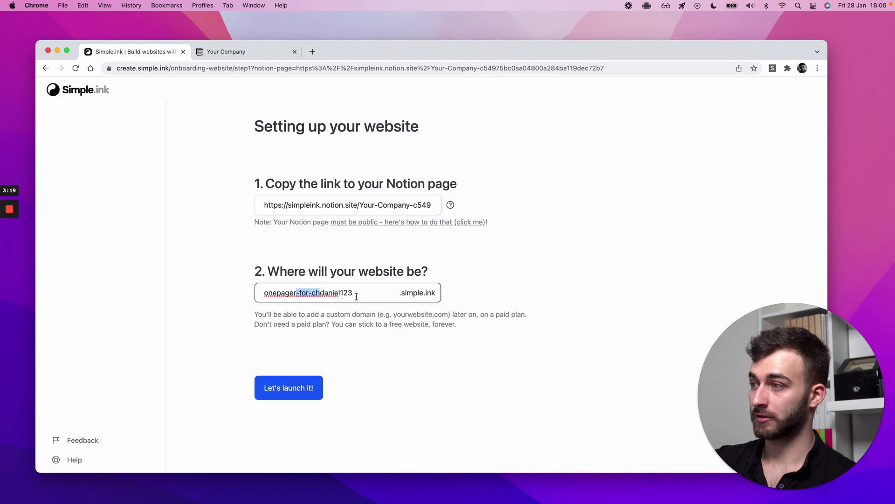
drag(356, 296, 357, 295)
key(super+x)
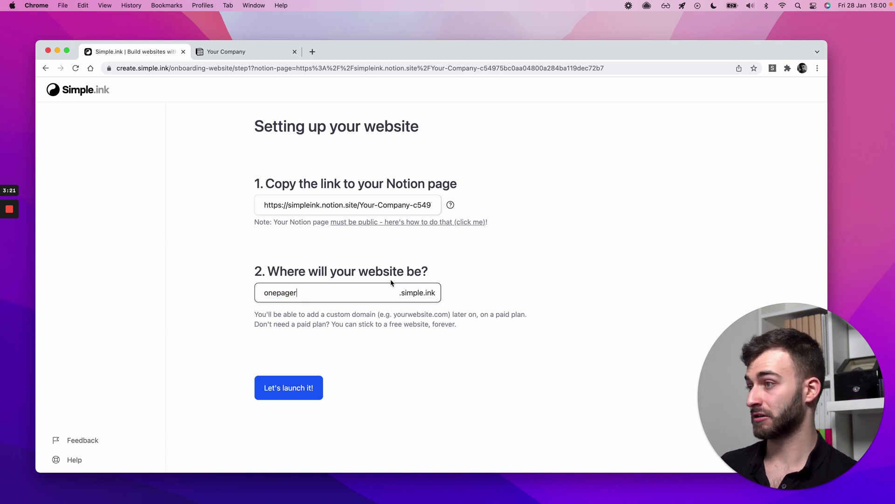
key(super+z)
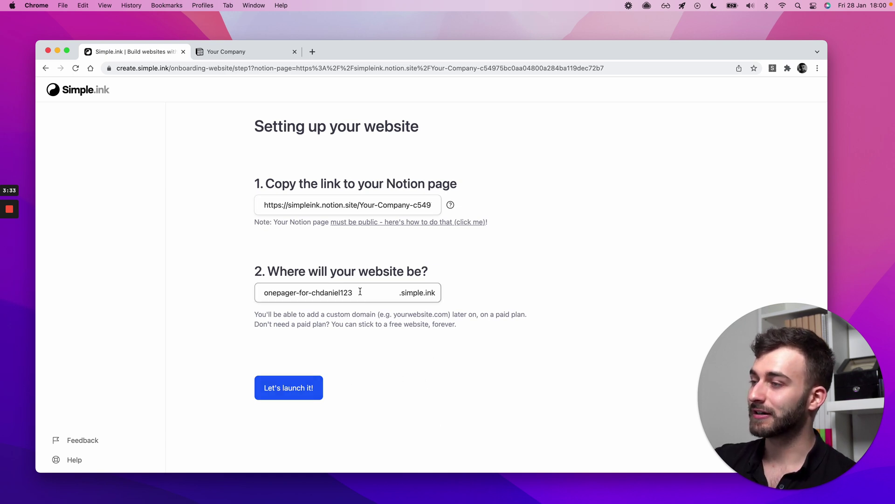
triple_click(320, 295)
click(334, 295)
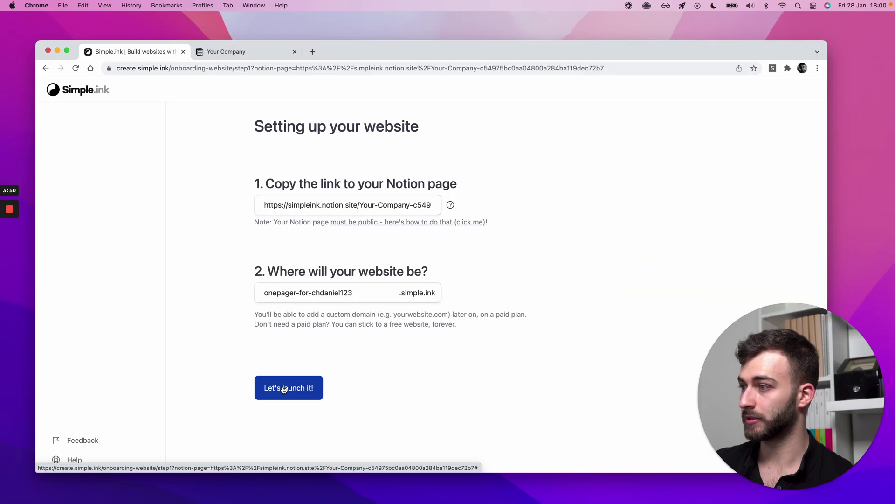
Step: Launch the website with 'Let's launch it!', retrying after the email prompt, so it goes live
click(285, 391)
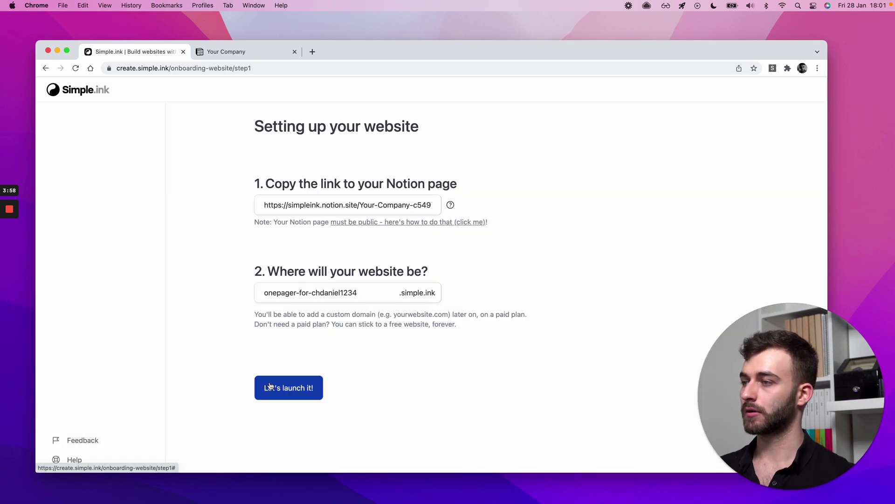
click(272, 391)
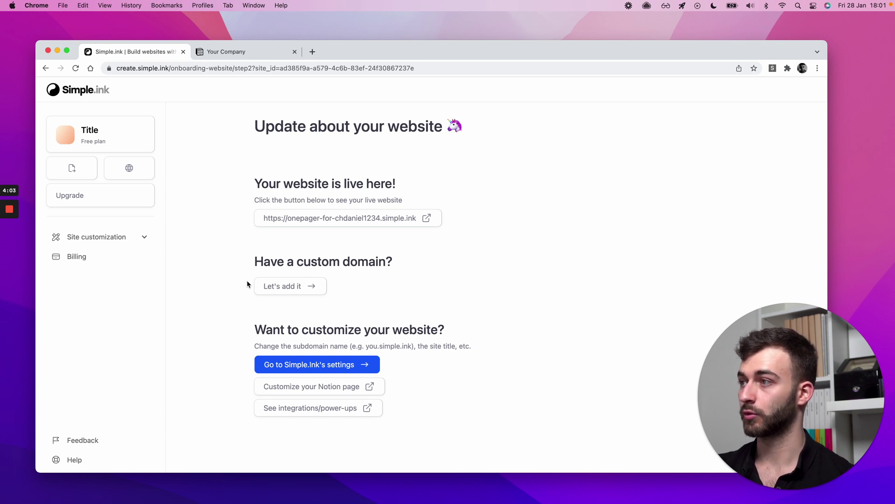
Step: Open the live site in its own tab, place it before the Notion tab, and scroll through it
click(300, 219)
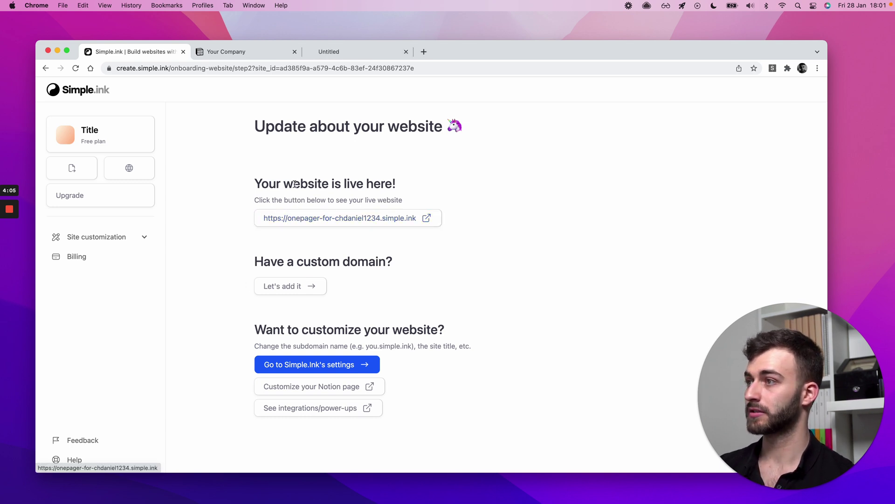
drag(256, 183, 373, 184)
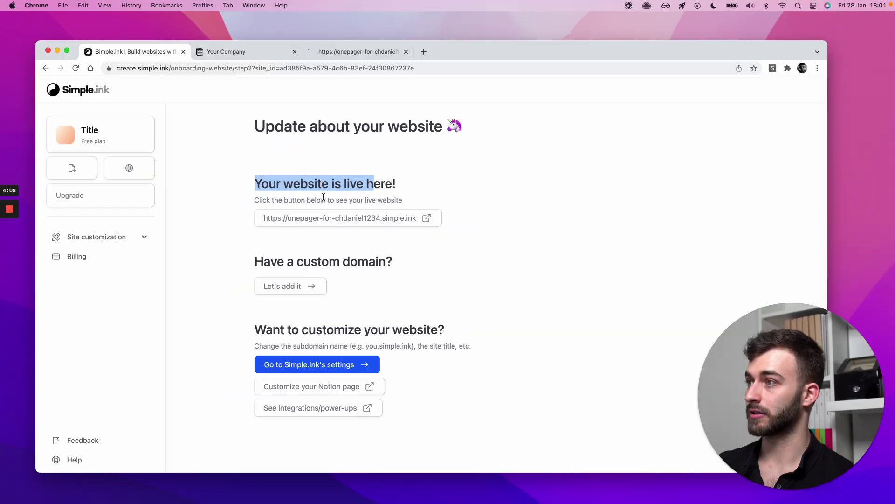
click(325, 143)
drag(346, 52, 234, 56)
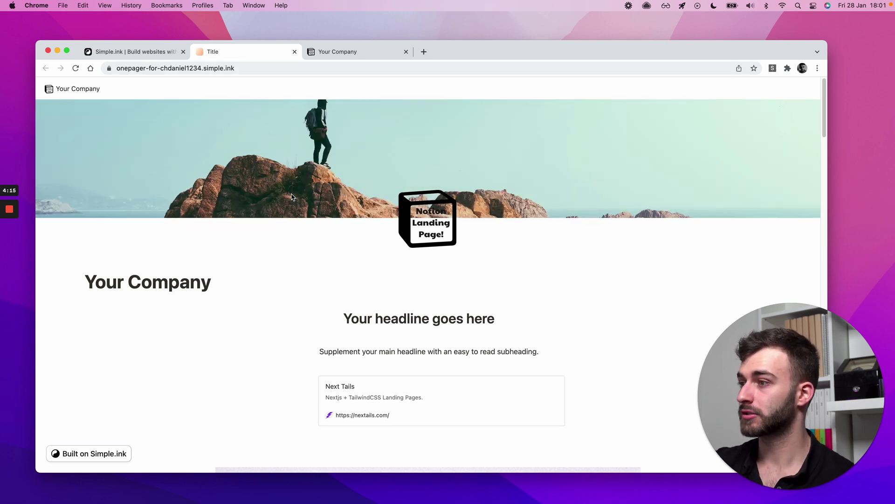
scroll(292, 196, down, 10)
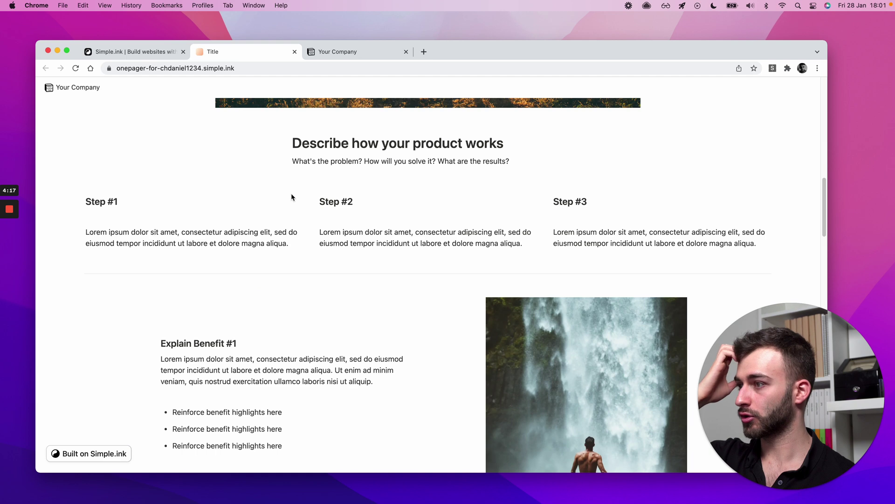
scroll(291, 197, down, 5)
Step: Close Notion's Share popup and append 'yyyyyyyy' to the Your Company page title
click(330, 53)
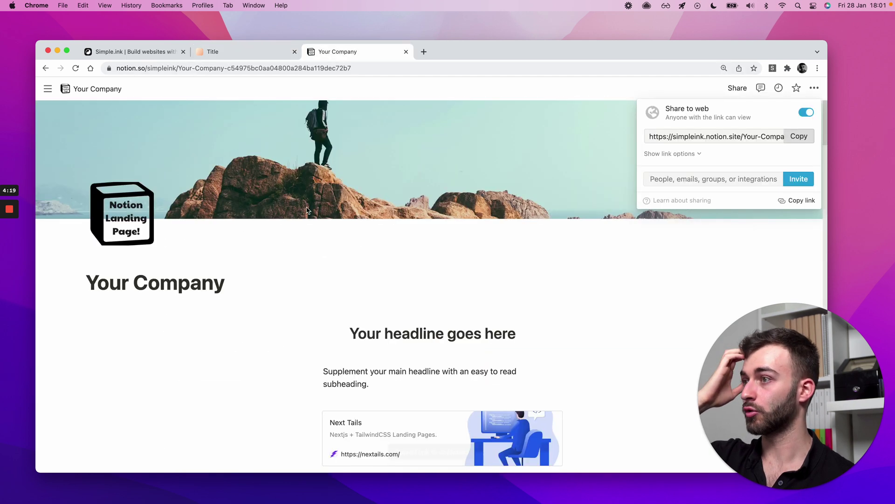
click(293, 293)
scroll(295, 300, down, 8)
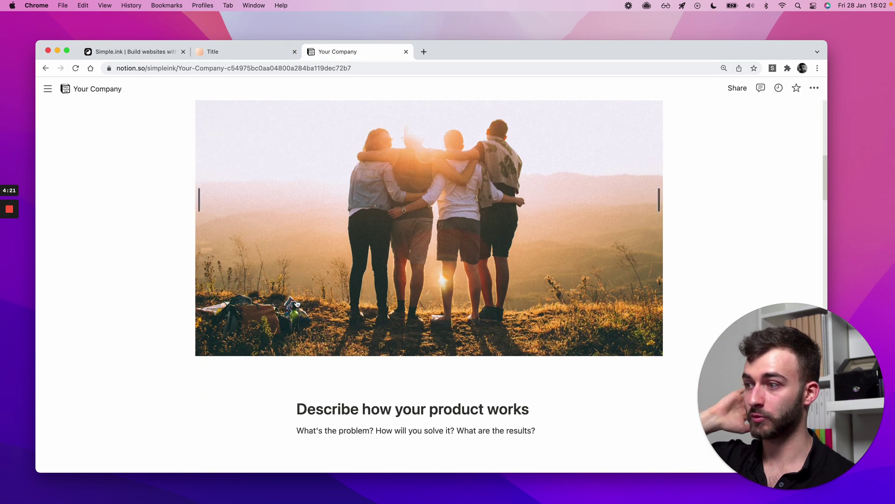
scroll(297, 303, up, 10)
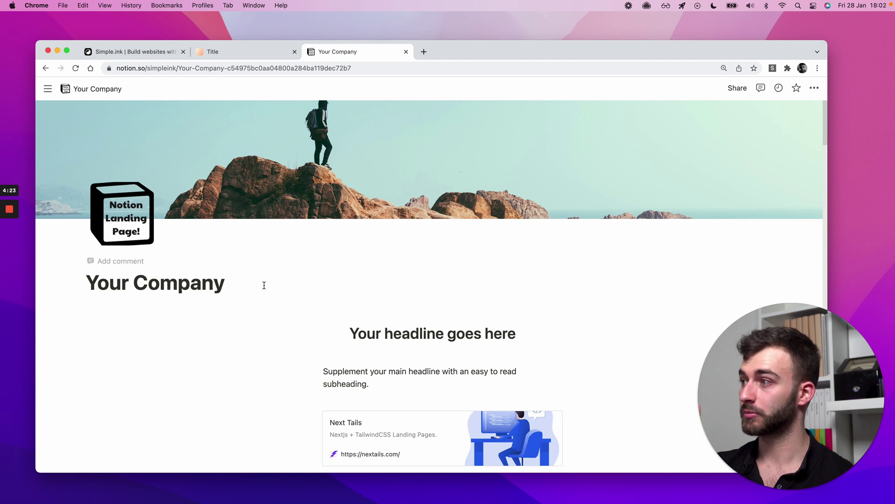
click(265, 284)
text(yyyyyyyyh)
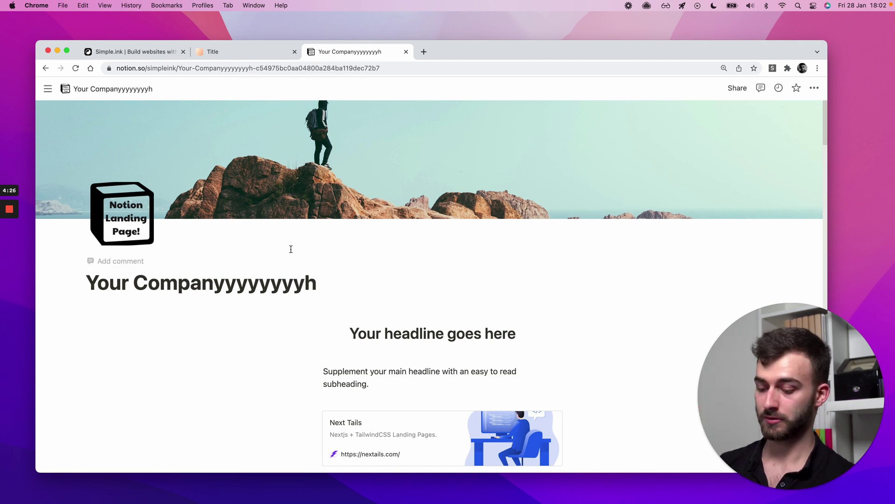
key(BackSpace)
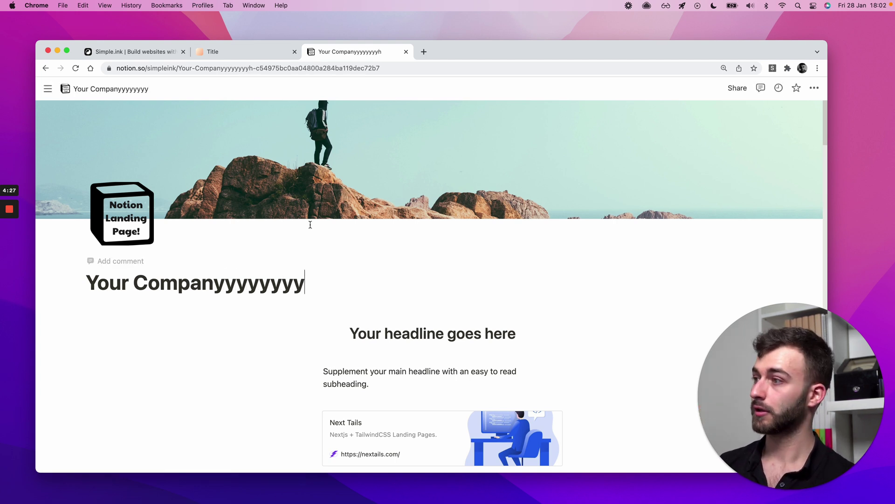
click(261, 55)
Step: Reload the live site to show 'Your Companyyyyyyyyy', review its sections, and return to the dashboard
scroll(284, 196, up, 15)
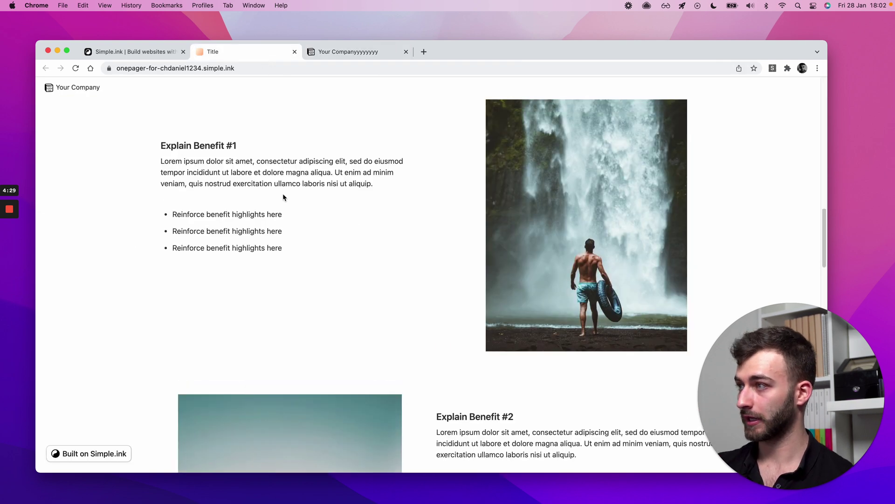
key(super+r)
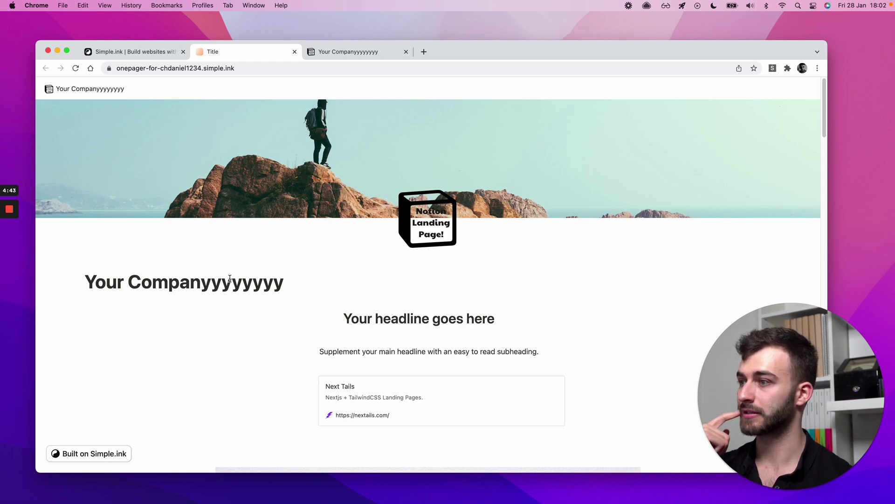
scroll(230, 279, down, 15)
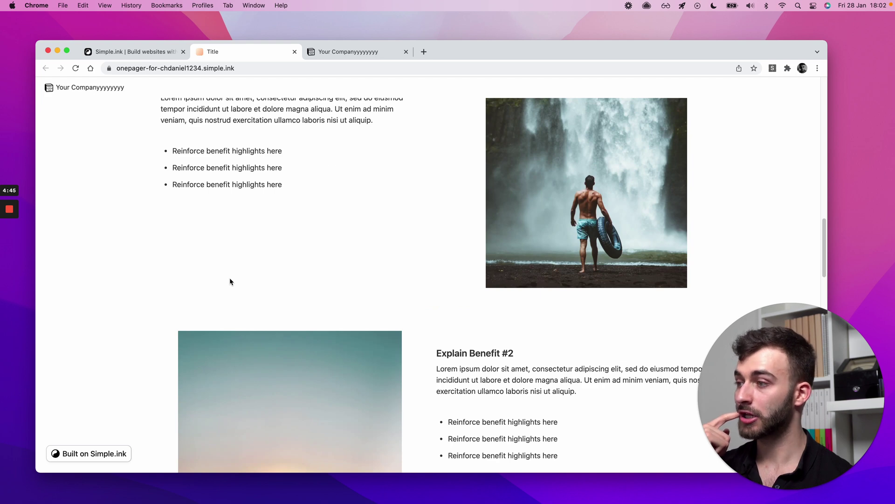
scroll(230, 279, down, 10)
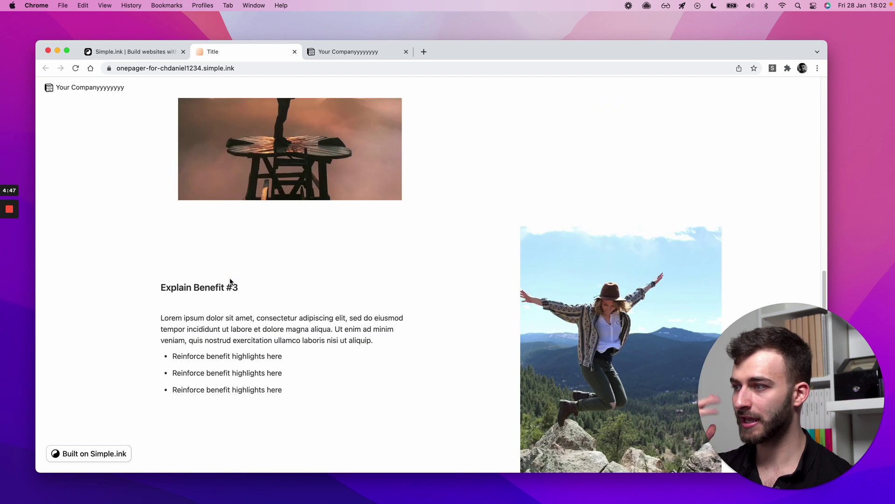
scroll(230, 279, down, 5)
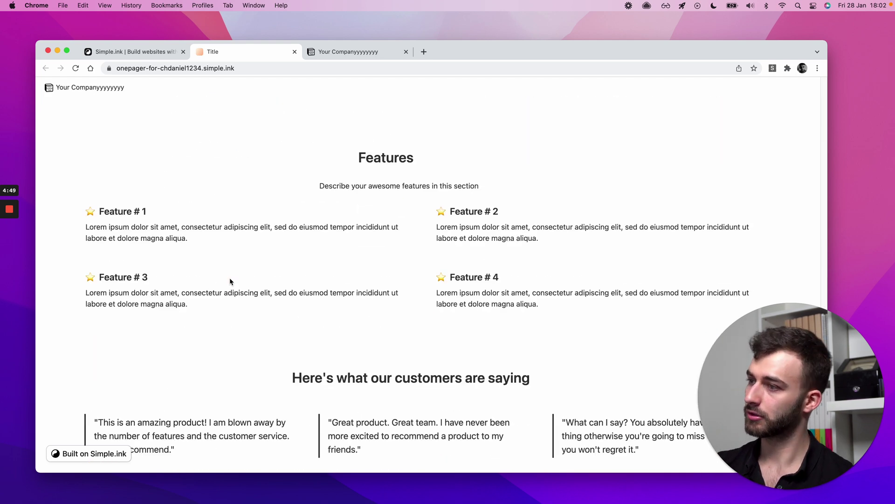
scroll(230, 278, up, 20)
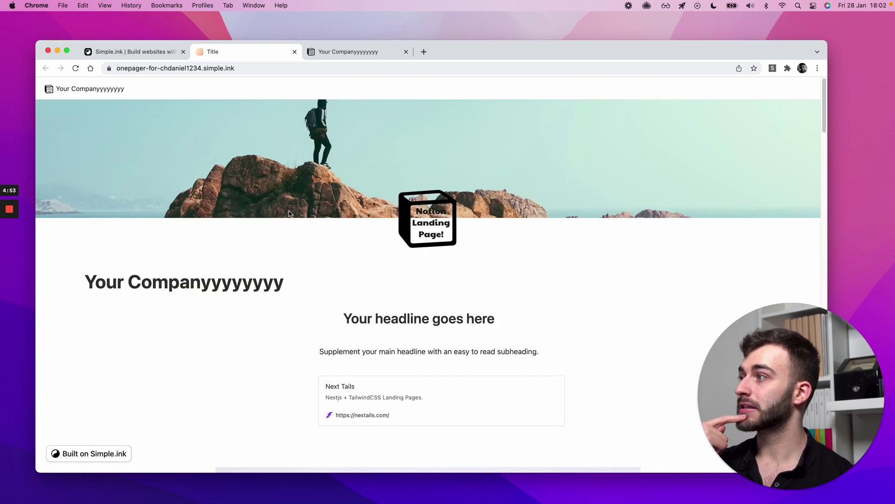
click(129, 51)
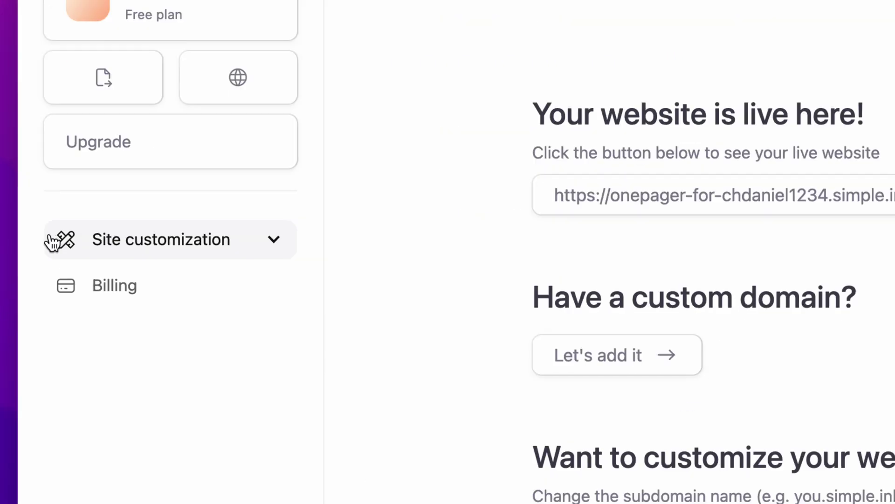
Step: Expand Site customization to view the site's .simple.ink subdomain and custom domain options
click(116, 242)
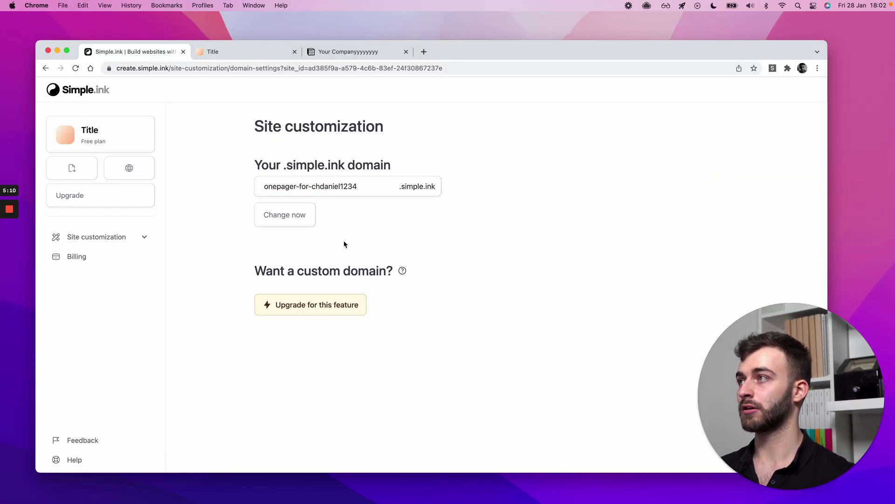
key(super+t)
Step: Browse the example personal site 'chdavid', then return to the Simple.ink domain settings
text(chdavid.)
key(Return)
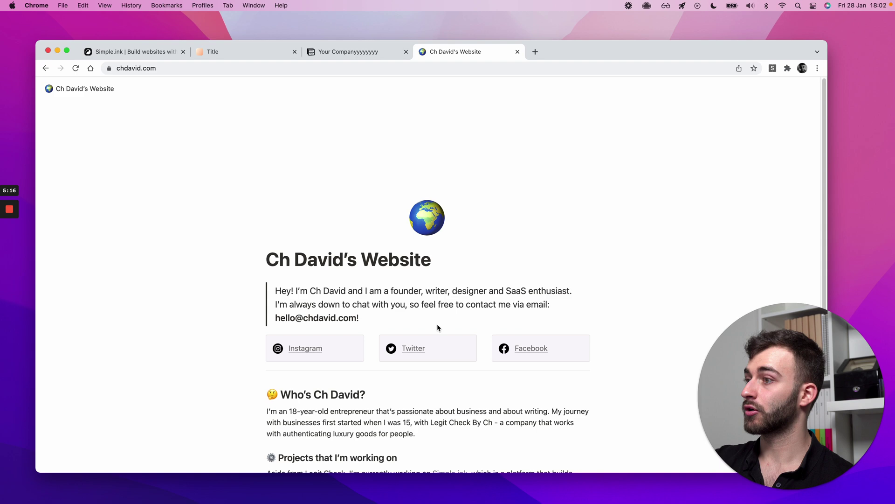
scroll(437, 327, down, 5)
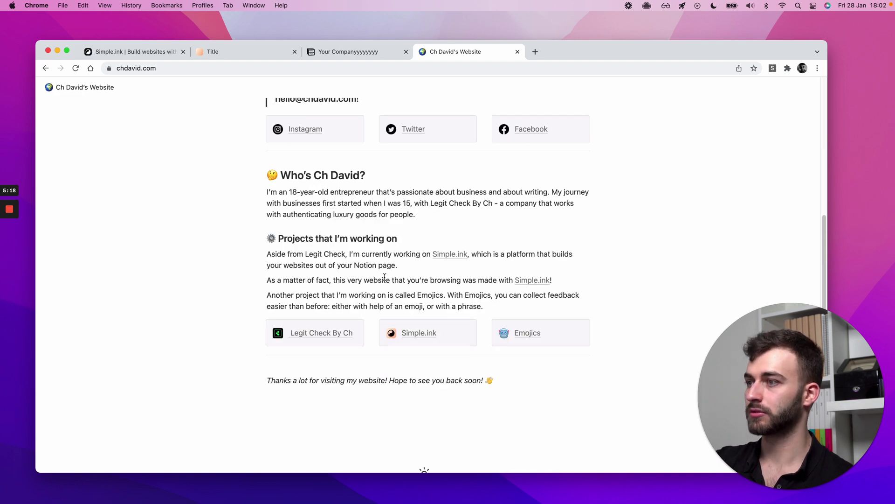
scroll(385, 278, up, 5)
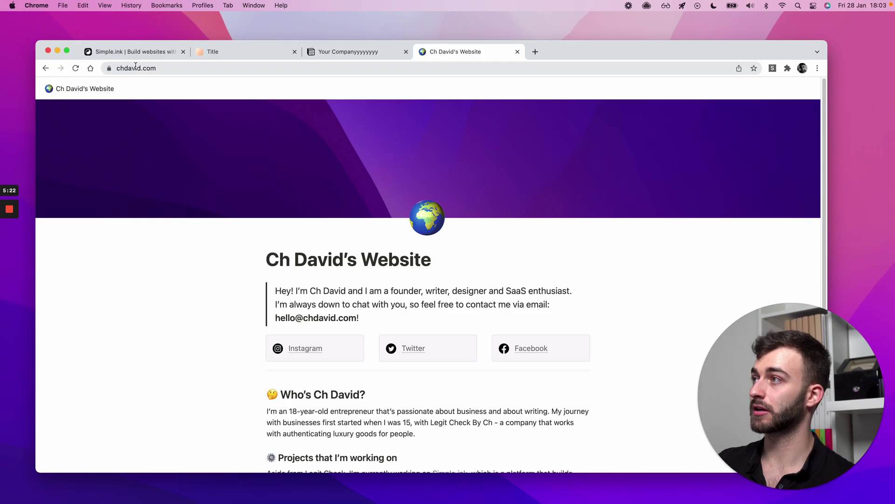
click(136, 54)
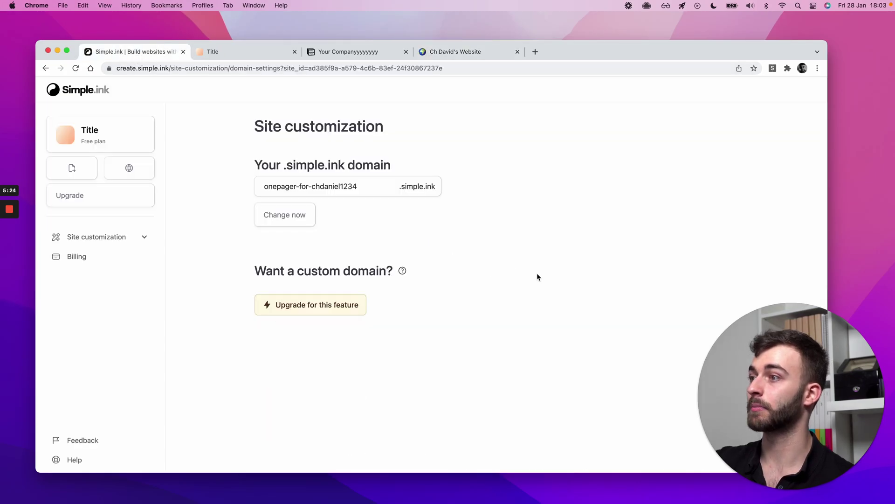
click(344, 318)
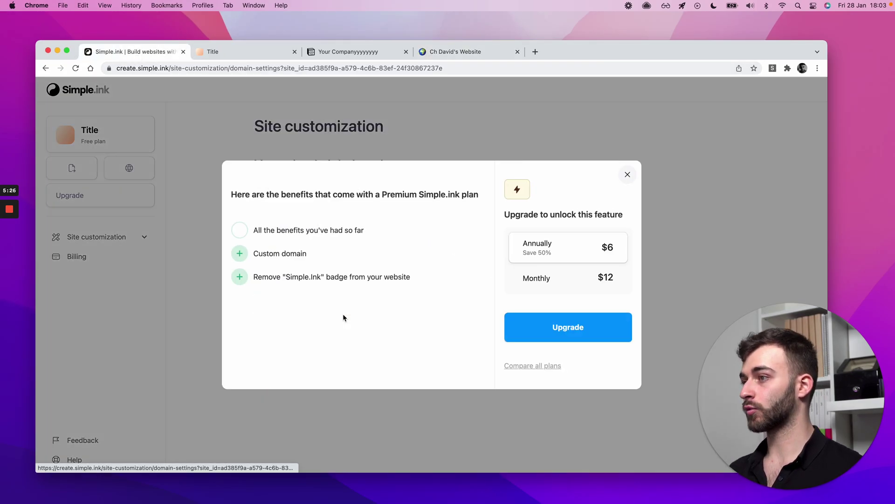
click(190, 228)
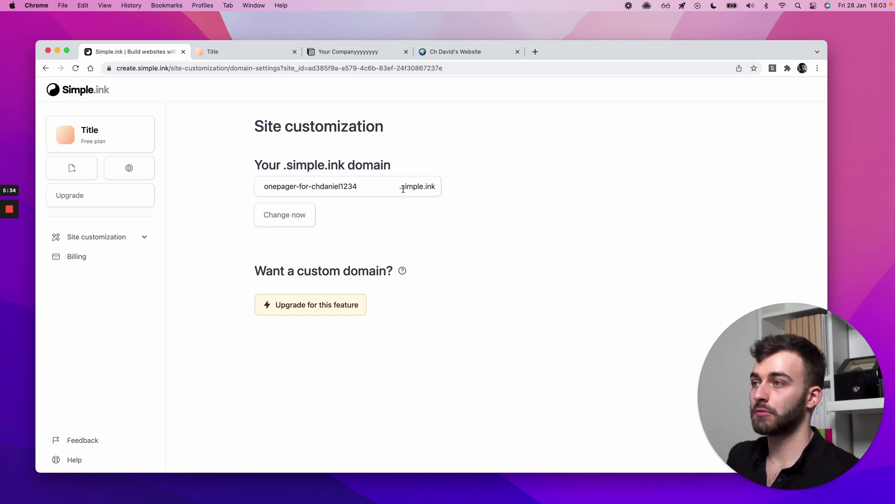
Step: Open Site settings under Site customization and focus the site description field
click(150, 239)
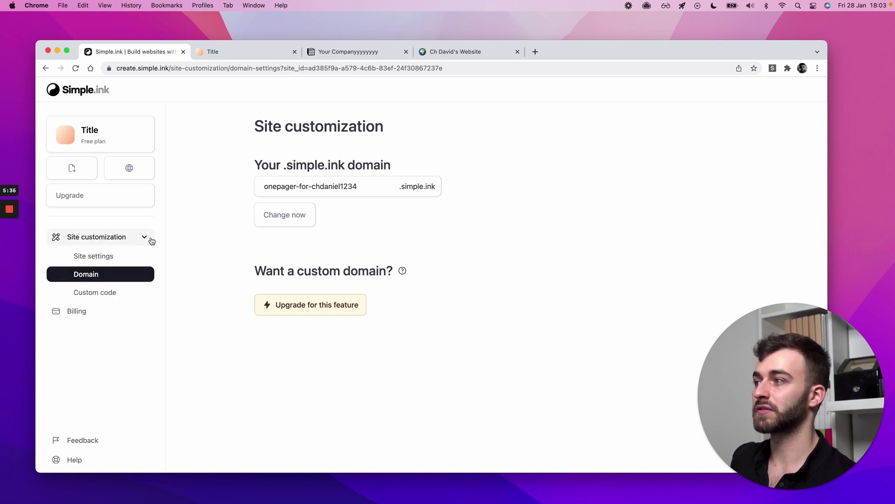
click(122, 258)
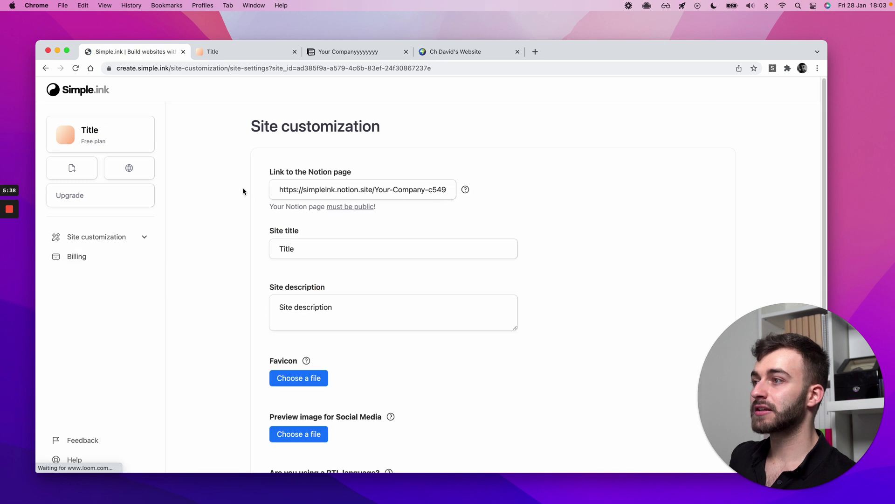
click(290, 307)
drag(268, 286, 352, 310)
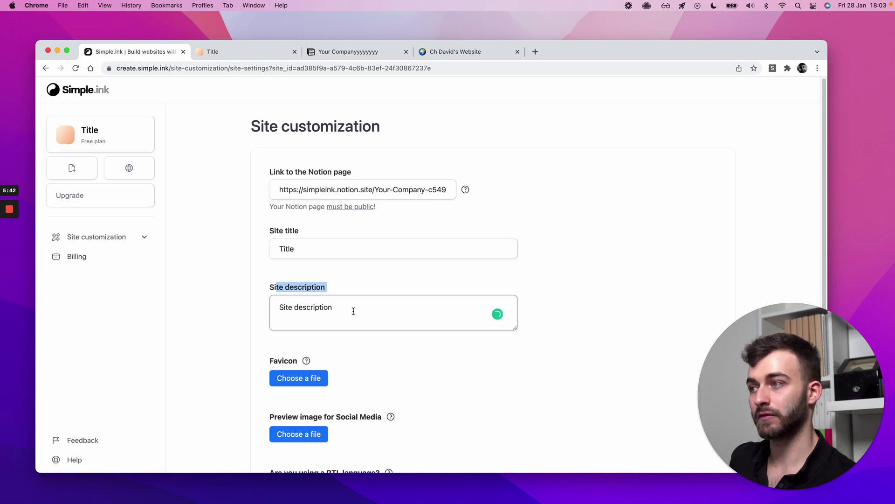
click(263, 280)
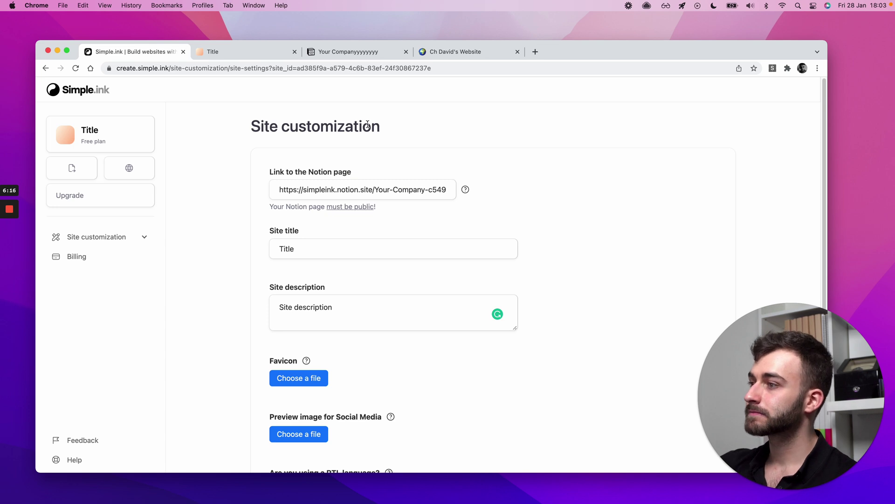
Step: Review the rest of the site settings form, then open the Add custom code page
scroll(304, 348, down, 2)
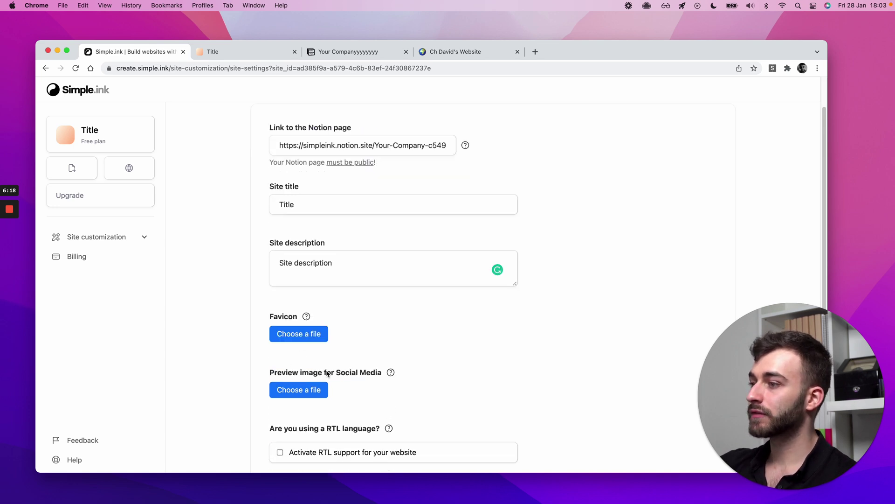
scroll(328, 373, down, 4)
scroll(328, 373, up, 5)
click(107, 237)
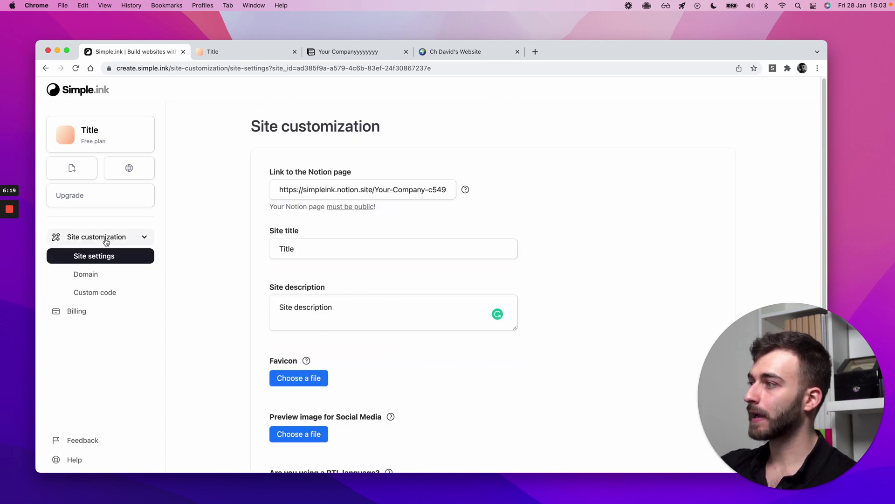
click(95, 292)
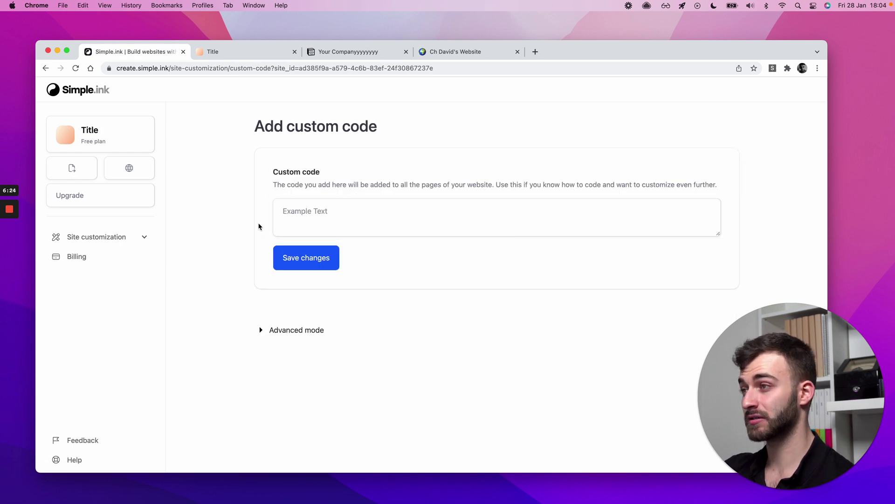
Step: Return to site settings and scroll through the published landing page in its tab
click(117, 123)
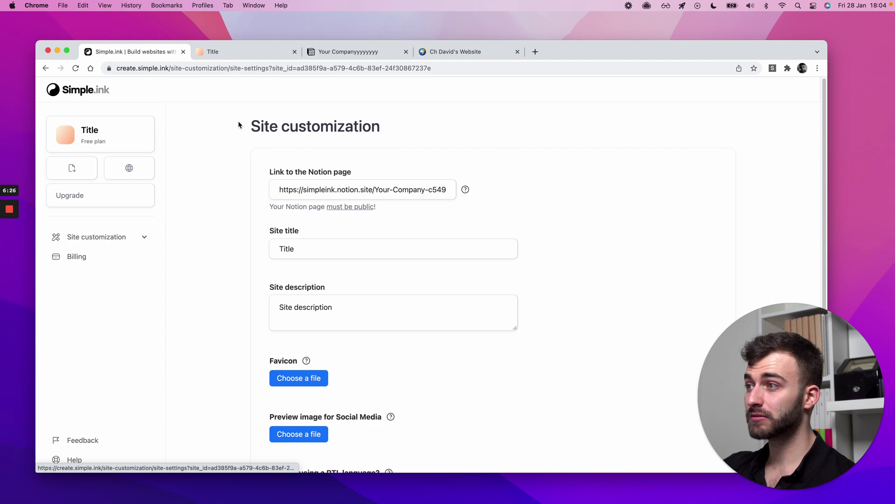
click(235, 57)
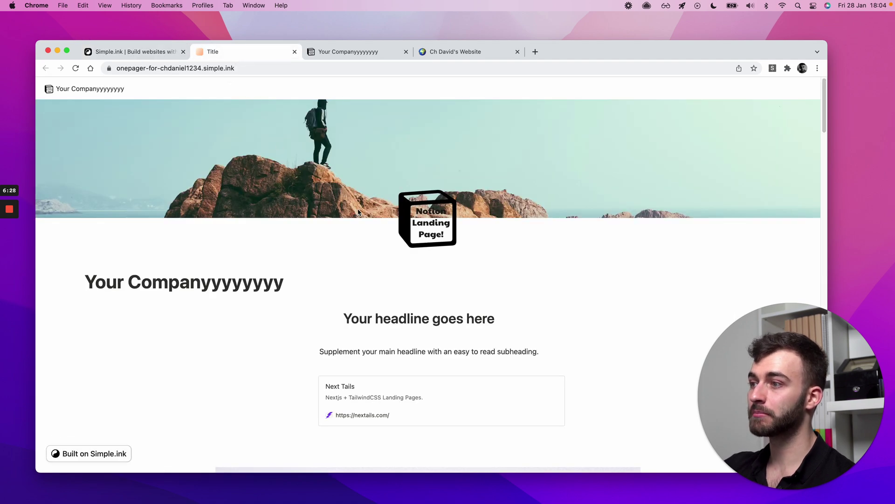
scroll(359, 211, down, 15)
scroll(359, 213, up, 20)
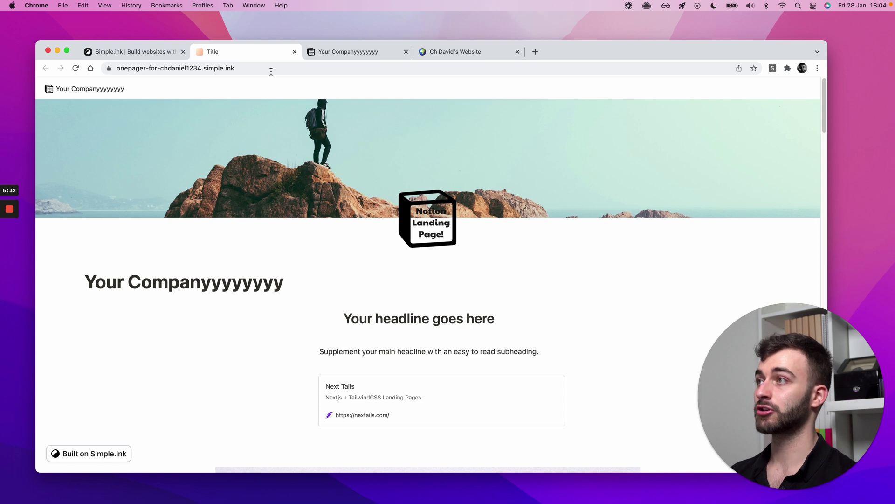
Step: Take the dashboard tab back through its history to the 'Create a one page website in Notion' guide
click(150, 54)
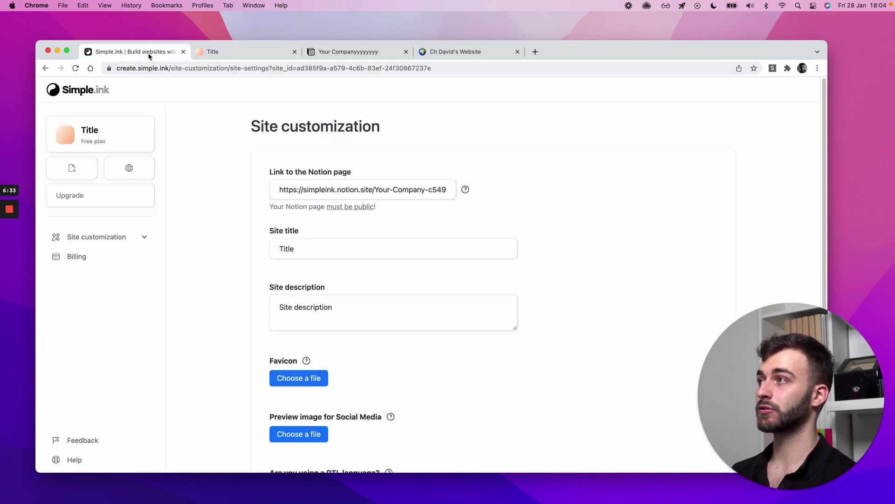
right_click(46, 70)
click(100, 192)
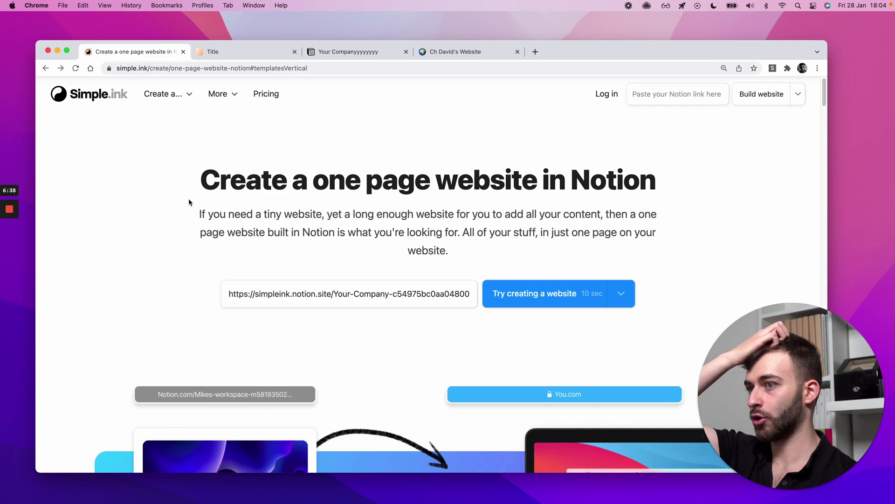
Step: Scroll through the whole one-page website guide, then jump back to the top
scroll(189, 202, down, 5)
scroll(188, 202, down, 4)
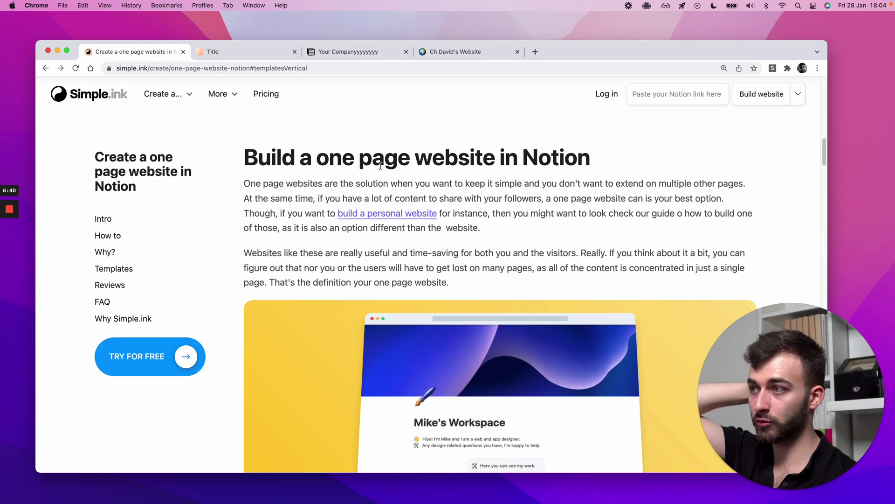
scroll(380, 168, down, 6)
scroll(380, 169, down, 5)
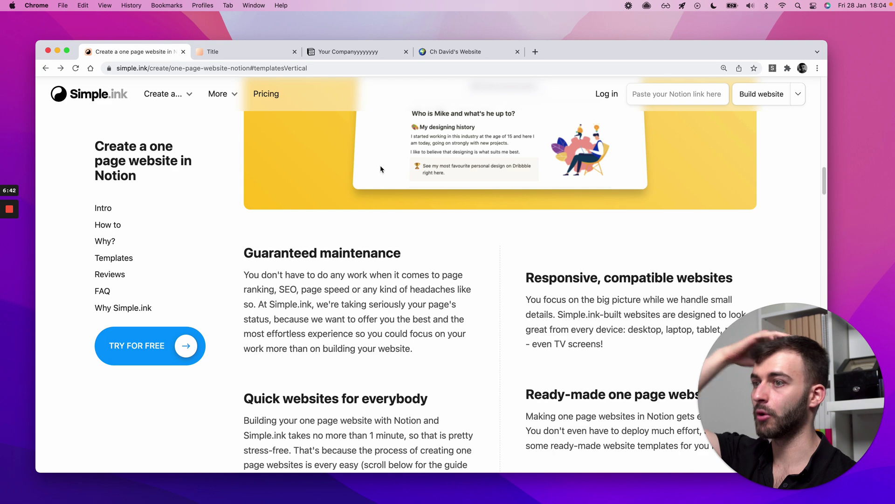
scroll(380, 165, down, 3)
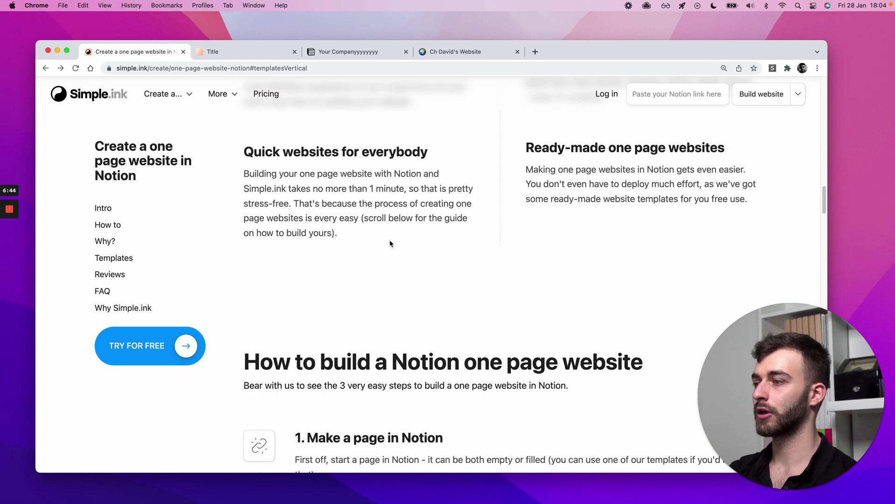
scroll(390, 243, down, 3)
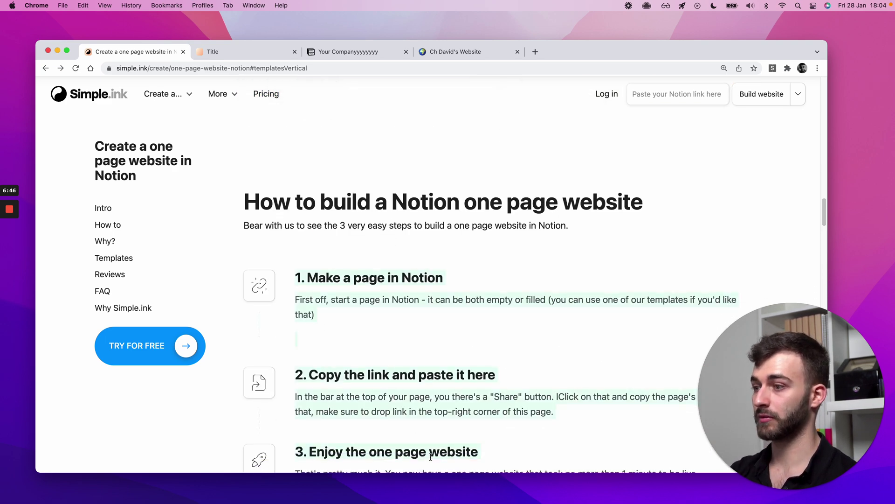
scroll(274, 229, down, 12)
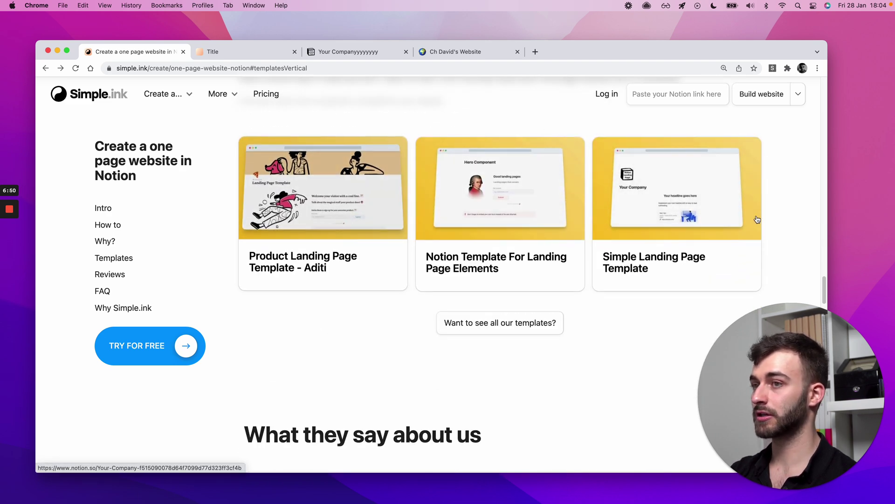
scroll(583, 262, down, 15)
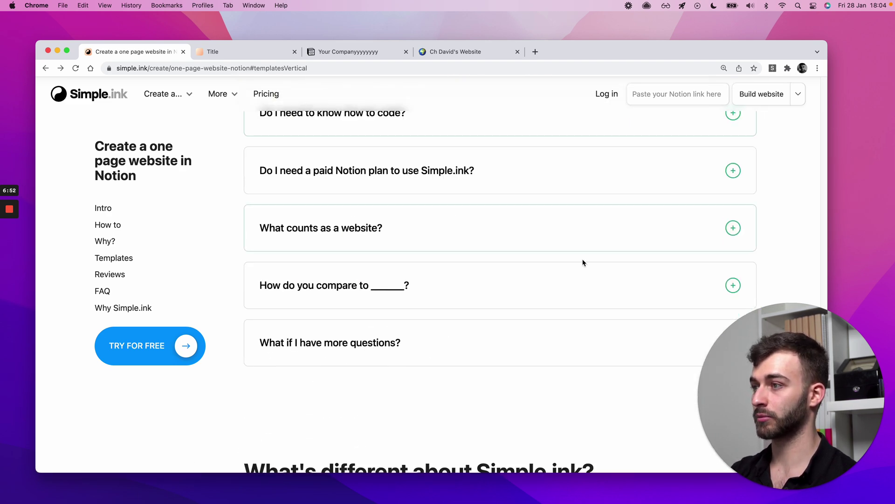
scroll(583, 262, down, 10)
key(super+Up)
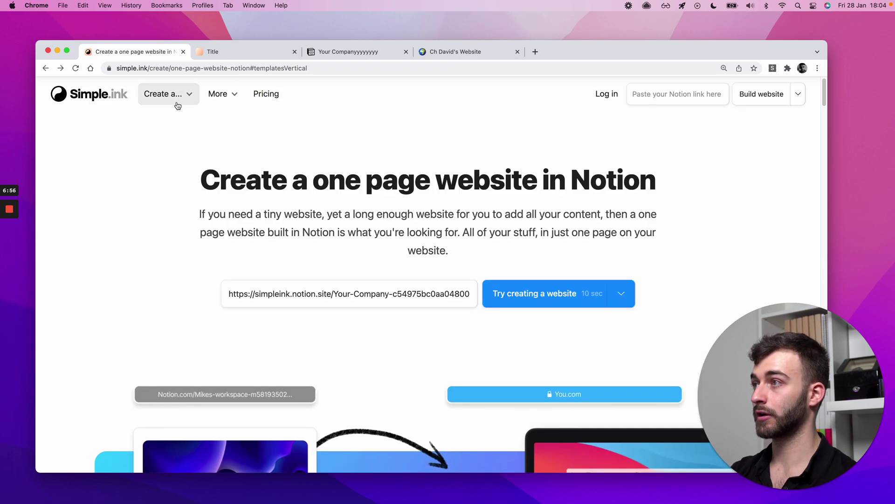
mouse_move(225, 97)
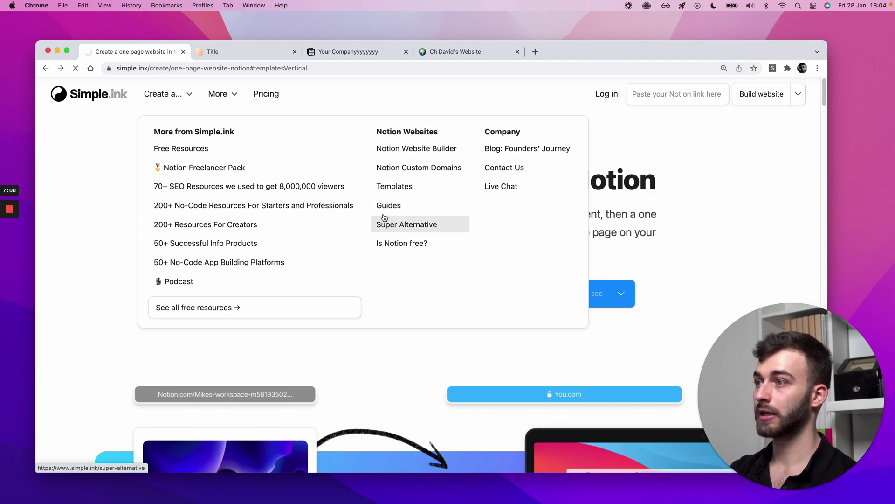
Step: Preview the Notion Templates page in a new tab, then close that tab
right_click(412, 185)
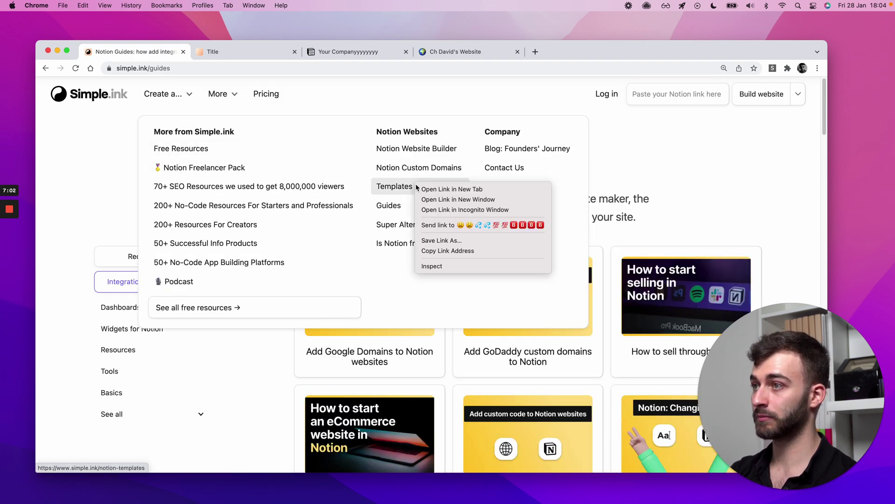
click(436, 189)
click(221, 55)
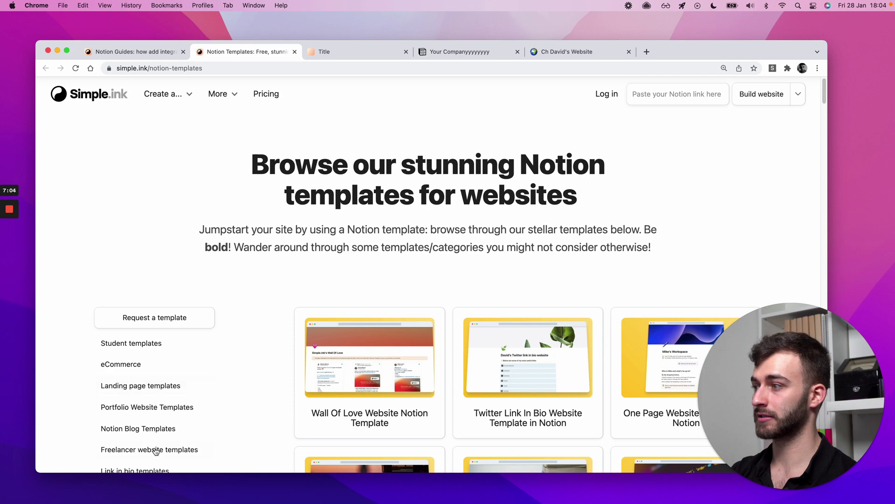
scroll(179, 309, down, 3)
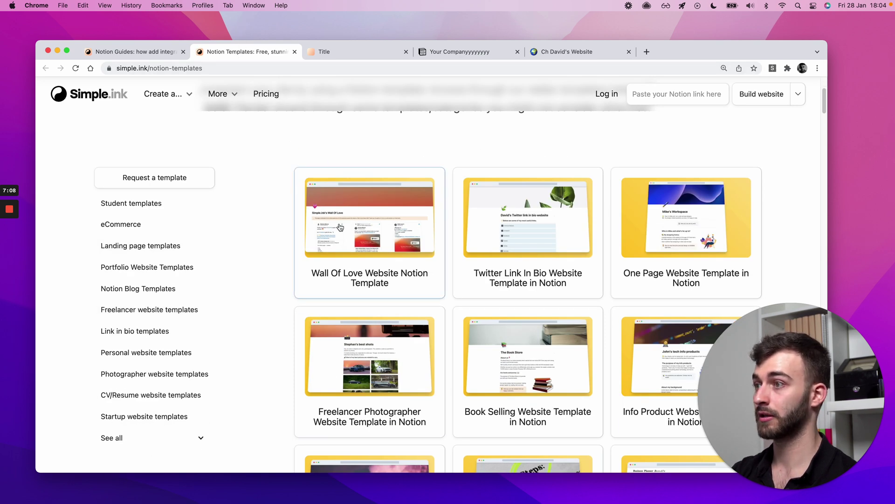
key(ctrl+shift+Tab)
middle_click(223, 55)
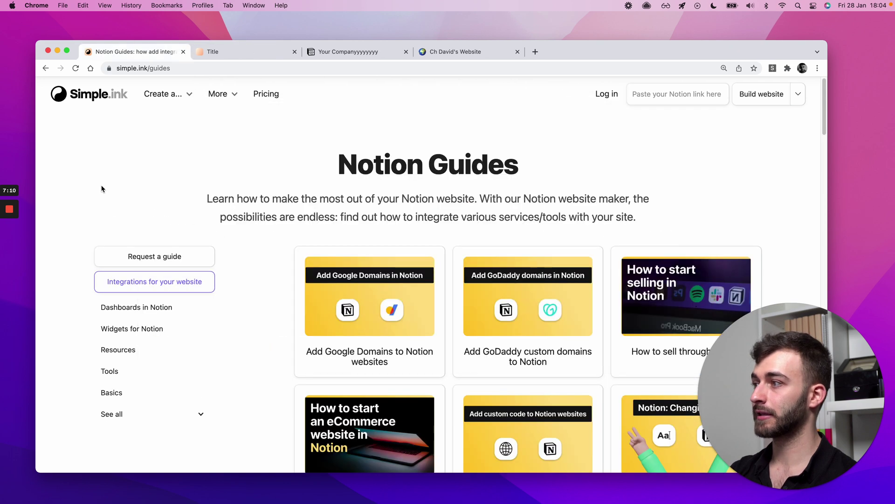
Step: Open the 'Integrations for your website' page from the Notion Guides page
scroll(100, 189, down, 3)
scroll(140, 261, up, 3)
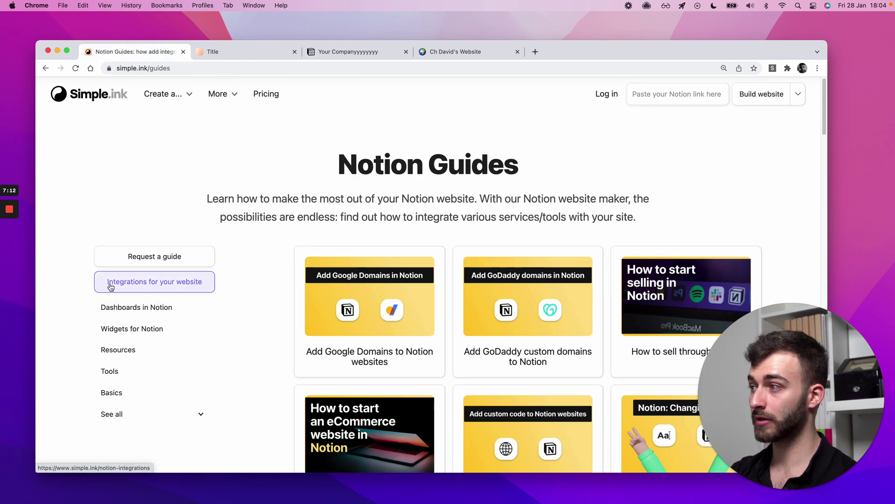
click(180, 292)
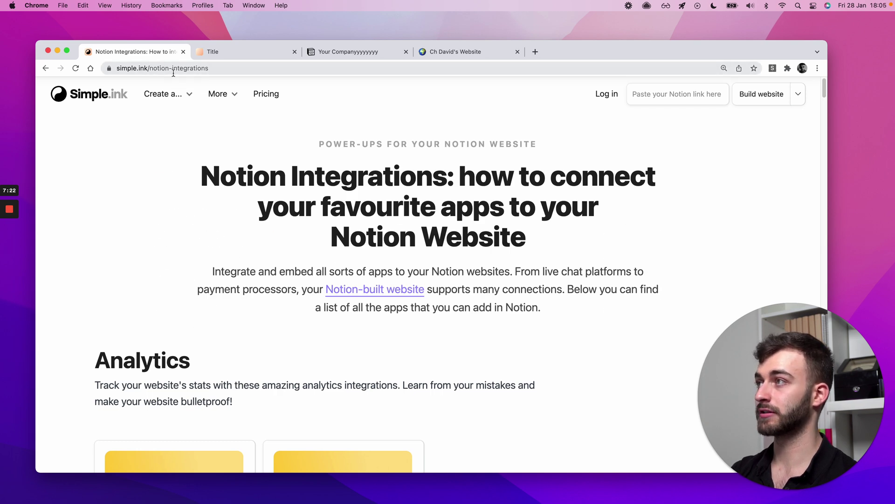
Step: Reset the page zoom to 100% and scroll through the integrations categories
scroll(298, 175, down, 5)
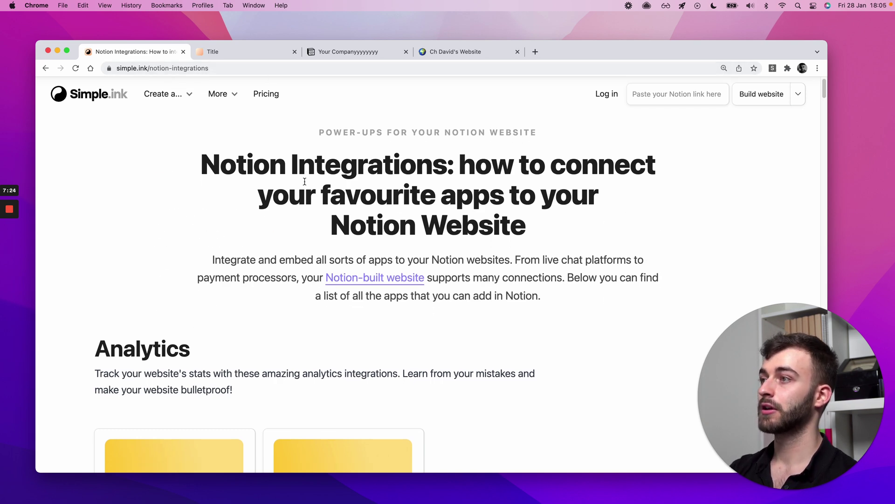
scroll(304, 178, down, 1)
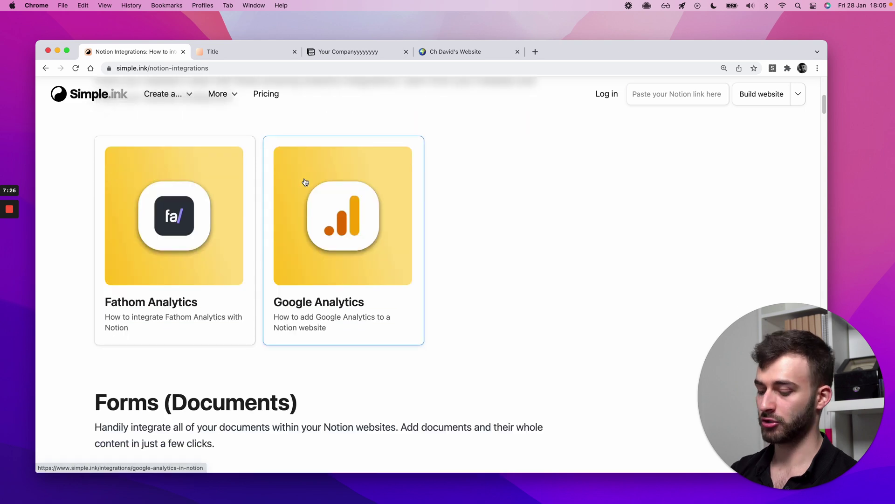
key(super+minus)
scroll(304, 181, up, 3)
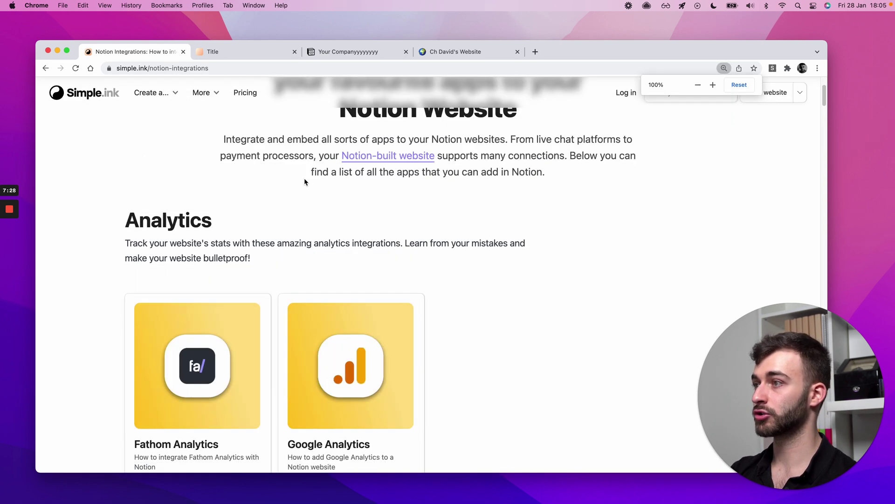
scroll(306, 178, down, 2)
scroll(290, 242, down, 5)
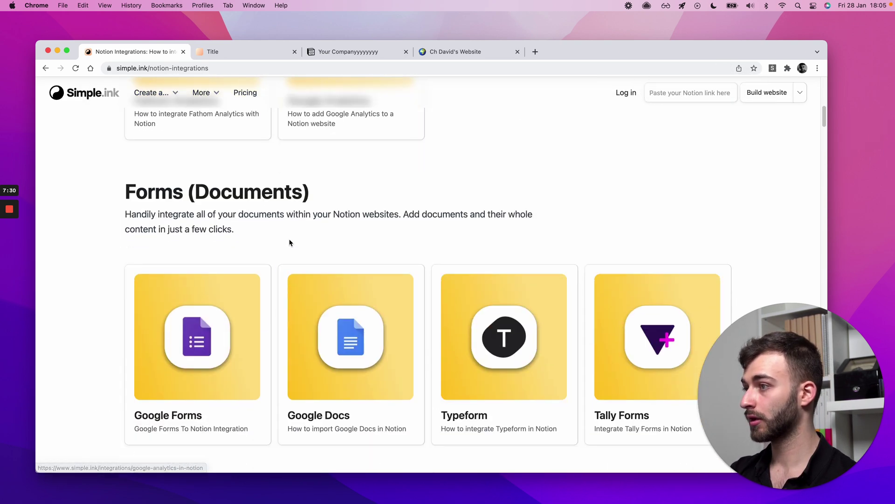
scroll(312, 186, down, 8)
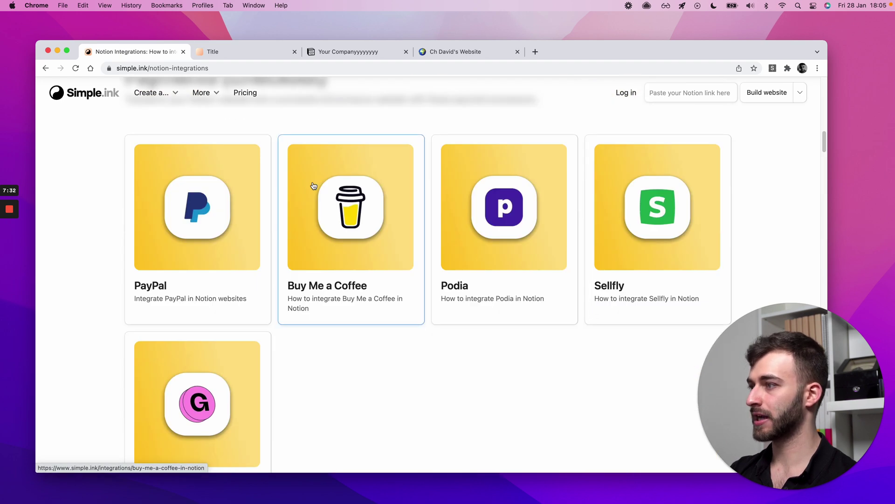
scroll(139, 270, down, 12)
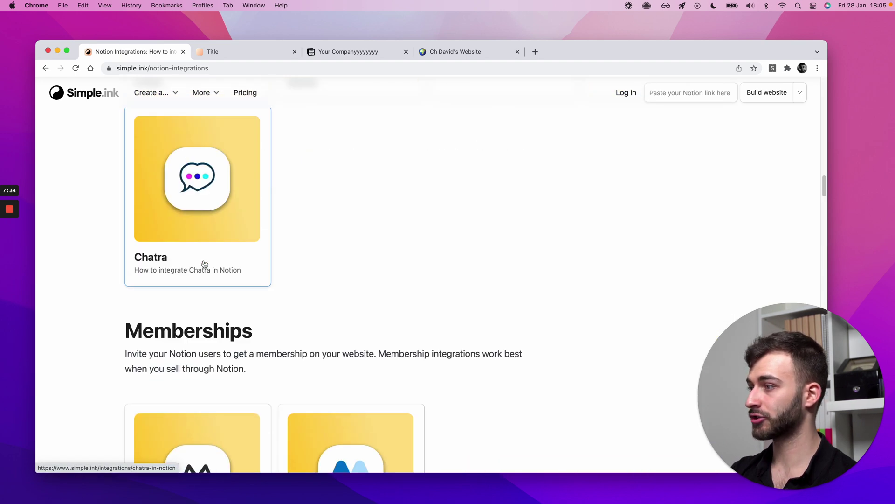
scroll(233, 261, down, 3)
scroll(230, 266, up, 4)
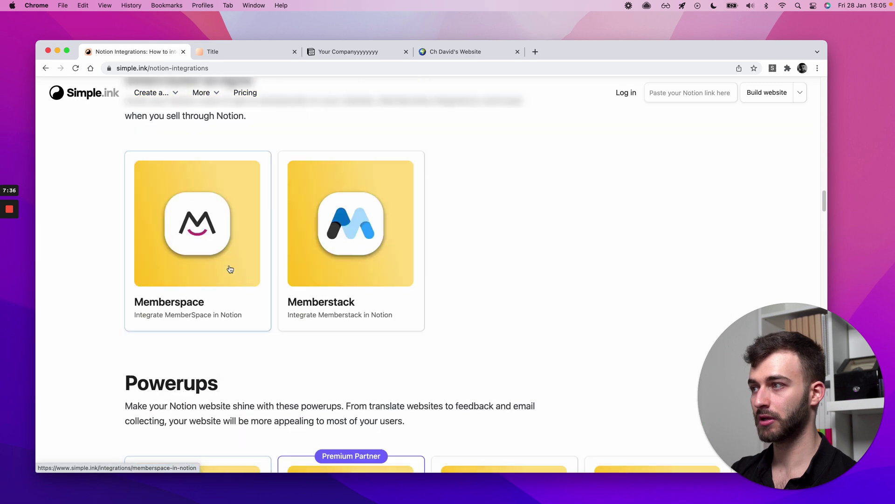
Step: Scroll to the Calendars section and open the Calendly integration guide
scroll(287, 264, down, 10)
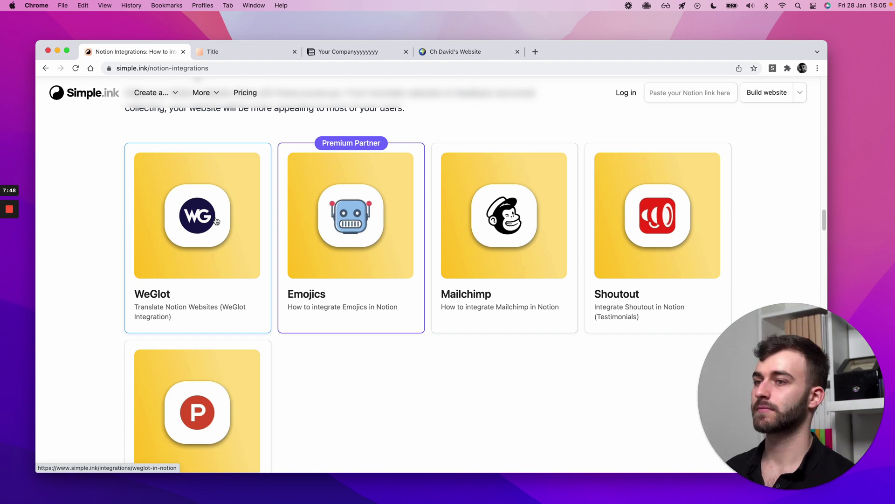
scroll(216, 220, down, 10)
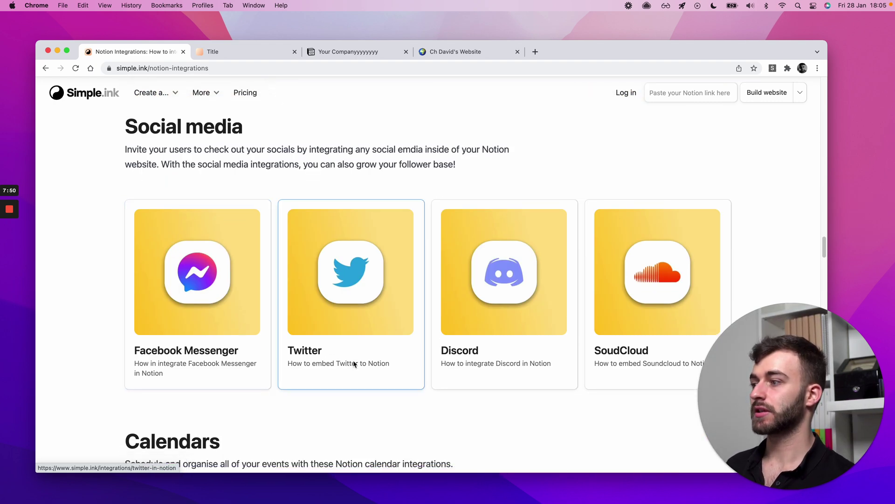
scroll(338, 269, down, 5)
scroll(338, 269, down, 4)
scroll(394, 296, down, 3)
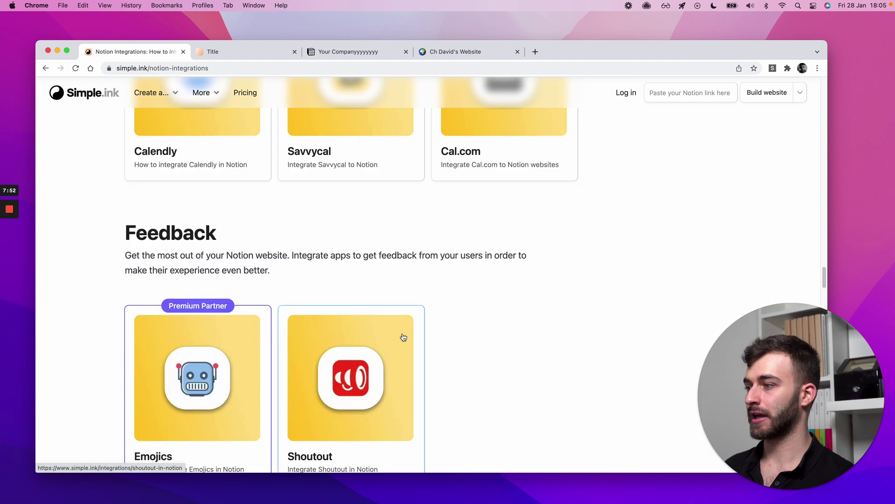
scroll(401, 336, up, 3)
scroll(401, 325, up, 3)
click(180, 318)
Step: Read the Calendly guide, go back to integrations, then return to the live landing-page tab
scroll(414, 289, down, 10)
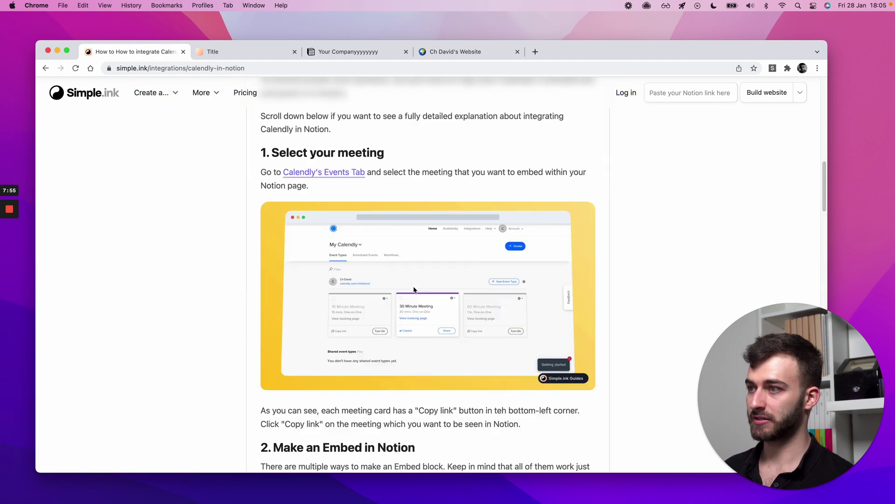
scroll(413, 289, down, 8)
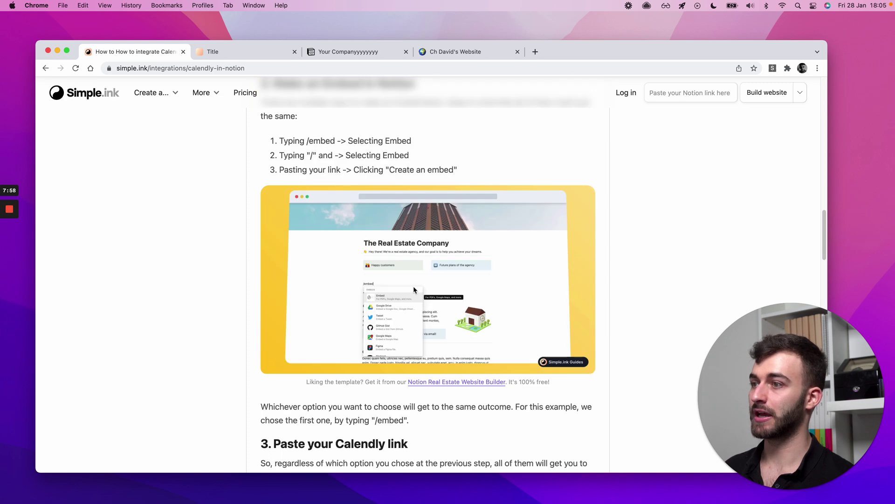
scroll(413, 288, down, 4)
scroll(413, 288, down, 10)
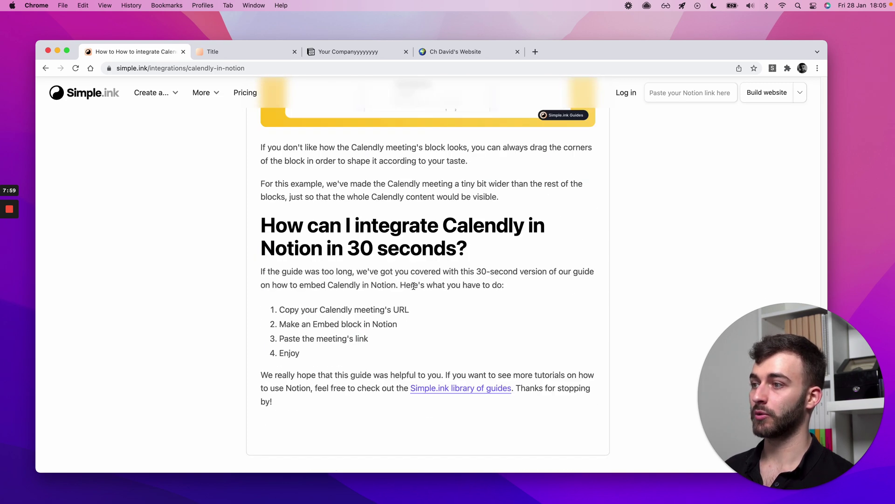
key(super+bracketleft)
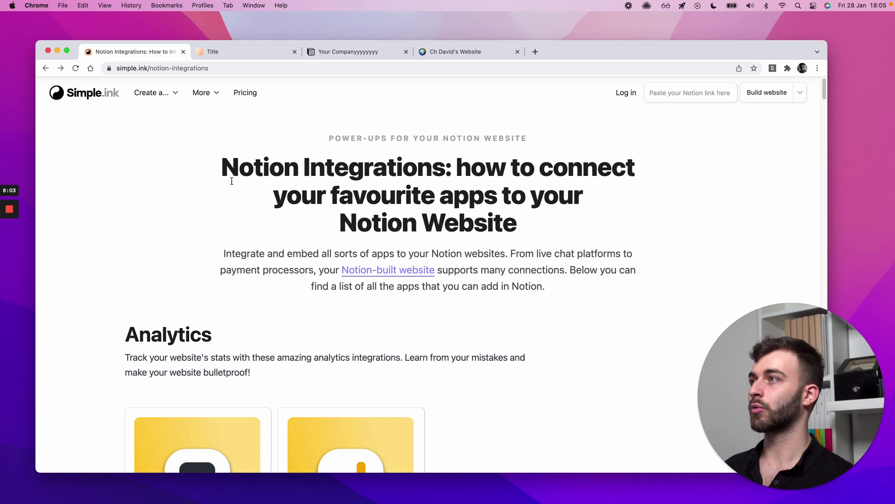
key(ctrl+Tab)
key(ctrl+Tab)
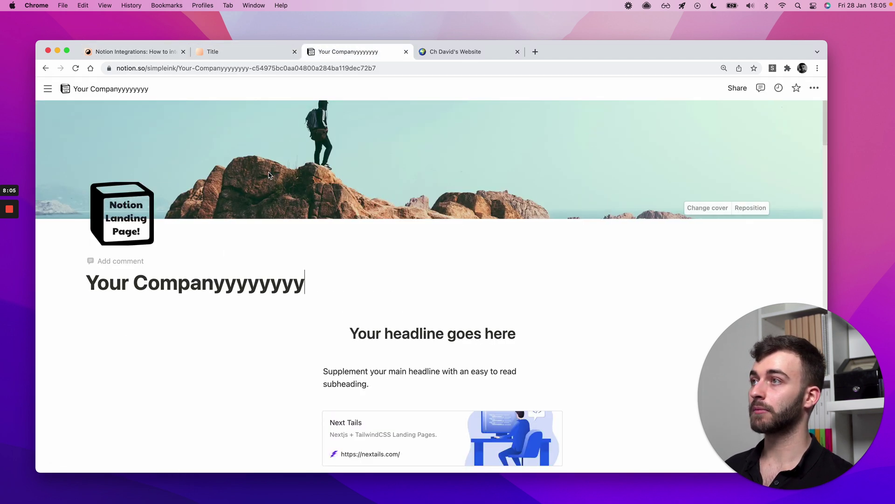
key(ctrl+shift+Tab)
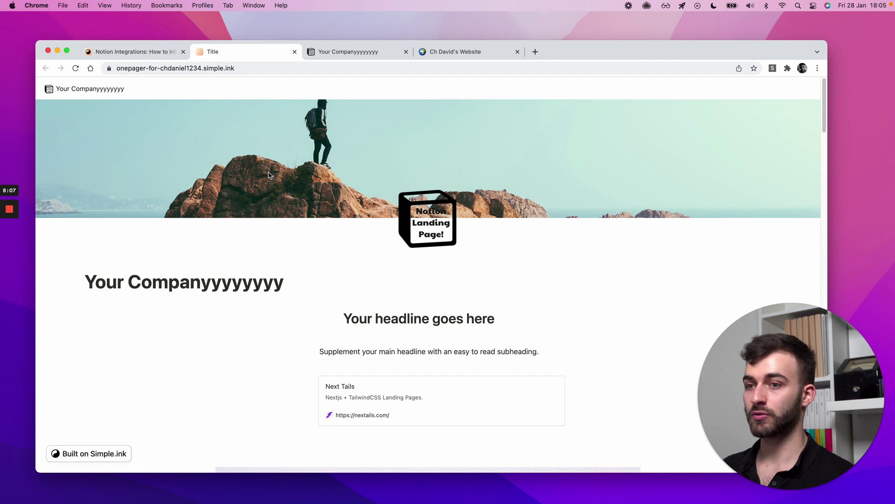